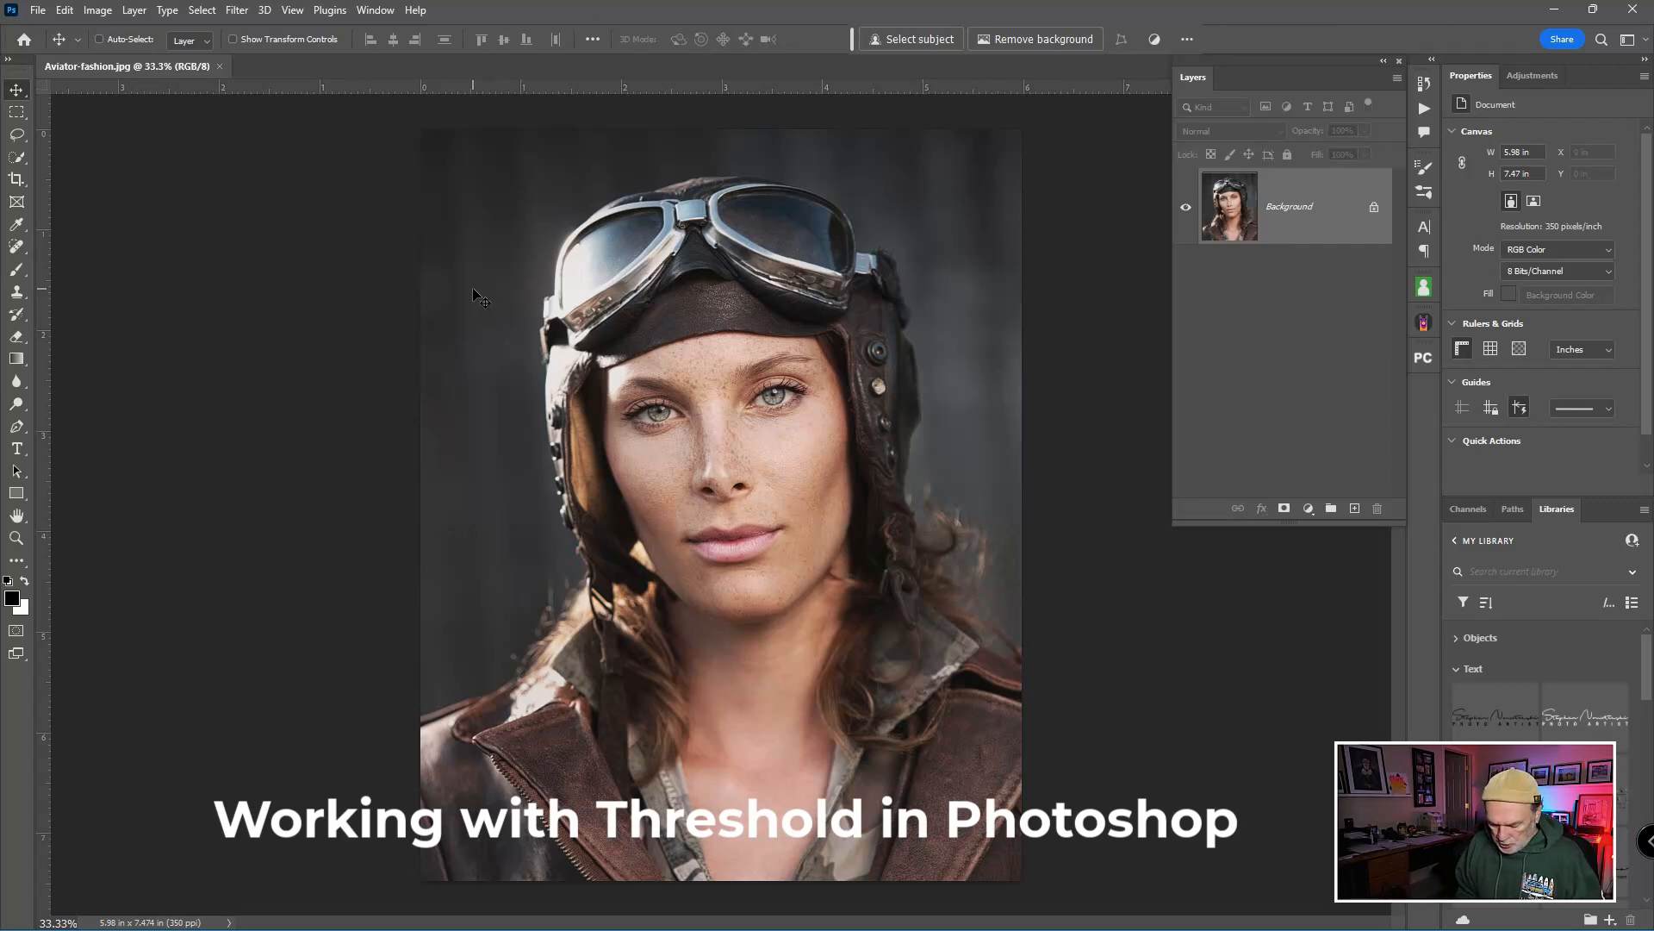
- Duplicate the Background layer and convert the copy to a smart object
{"action": "key", "text": "ctrl"}
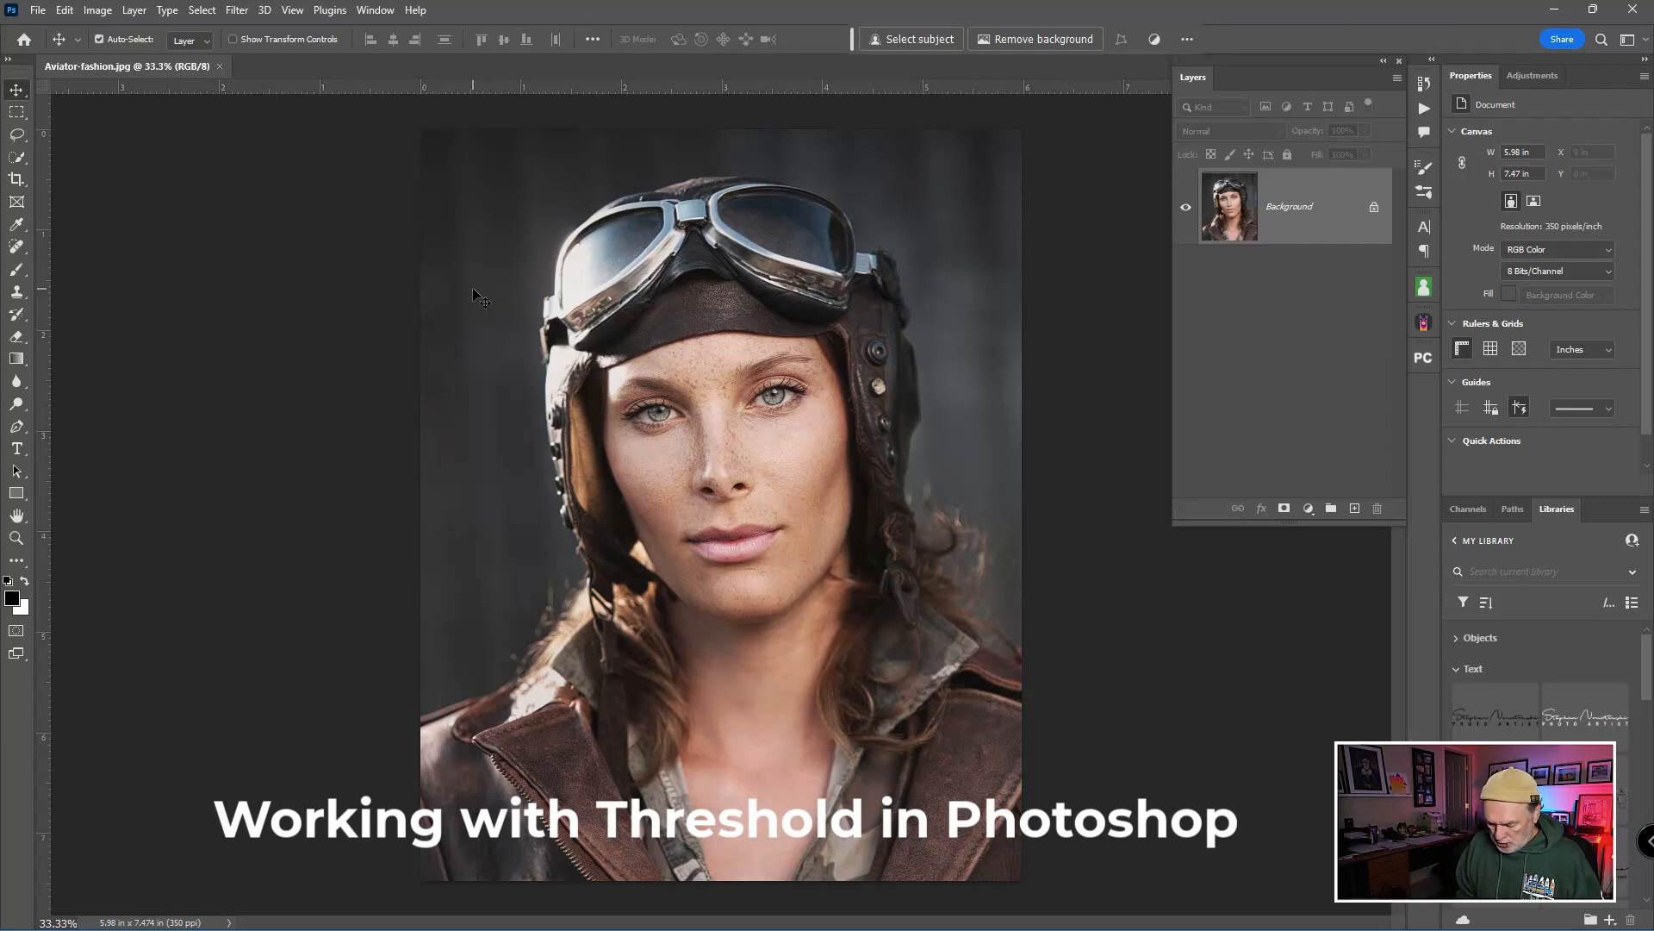
{"action": "key", "text": "ctrl+j"}
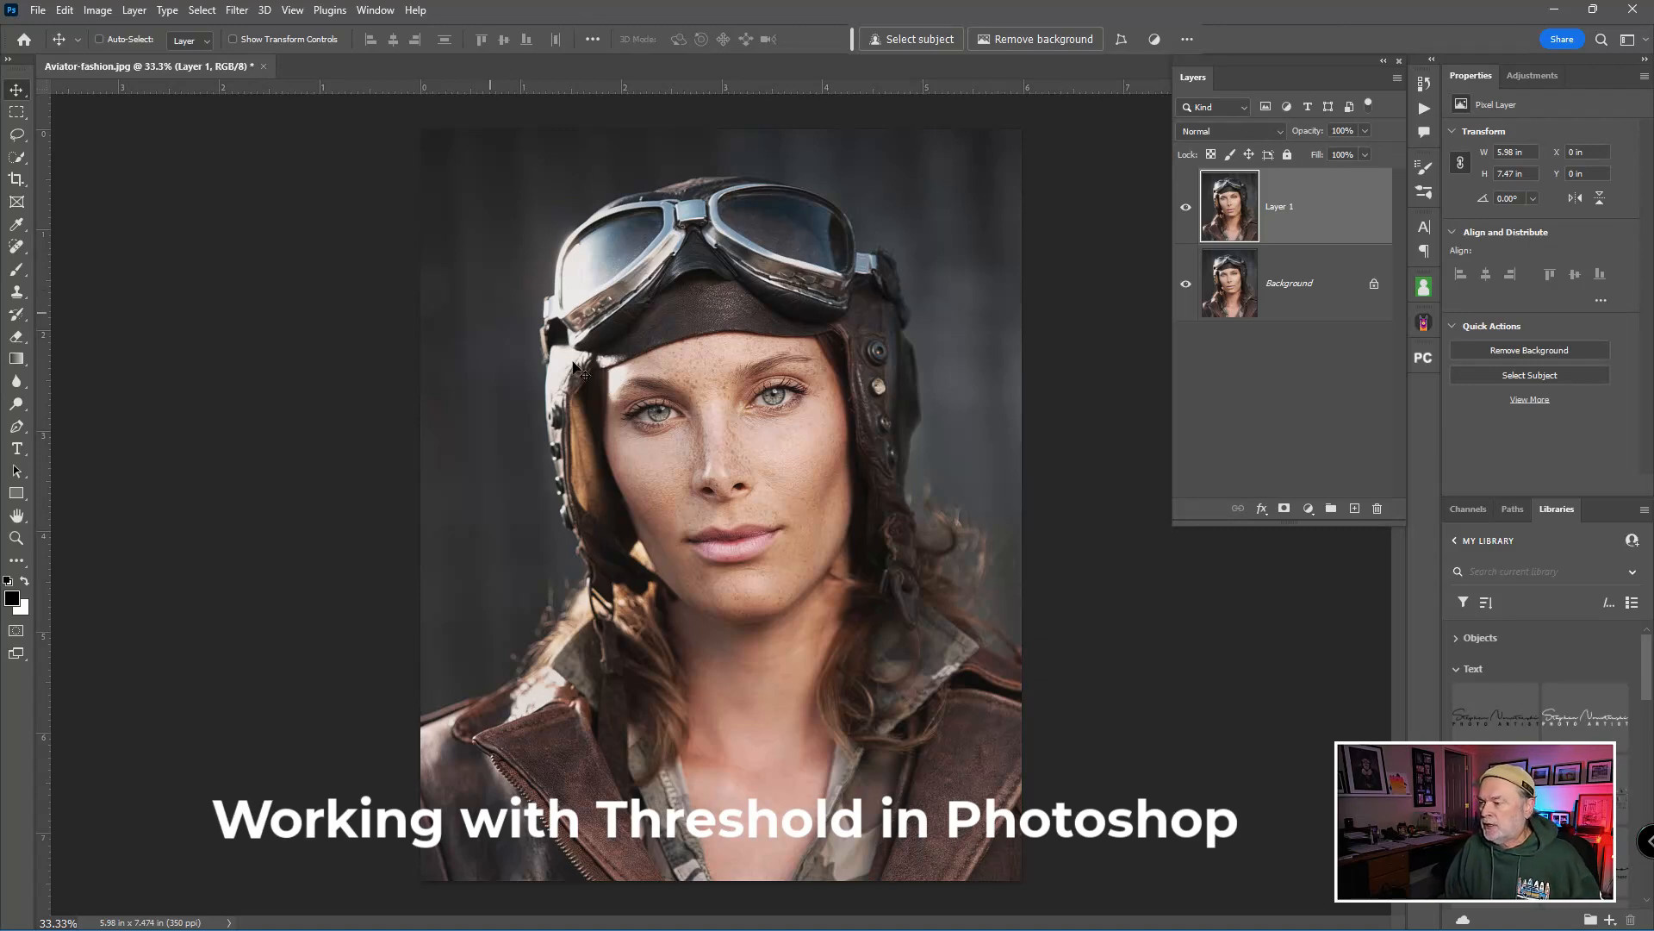
{"action": "right_click", "coordinate": [1234, 212]}
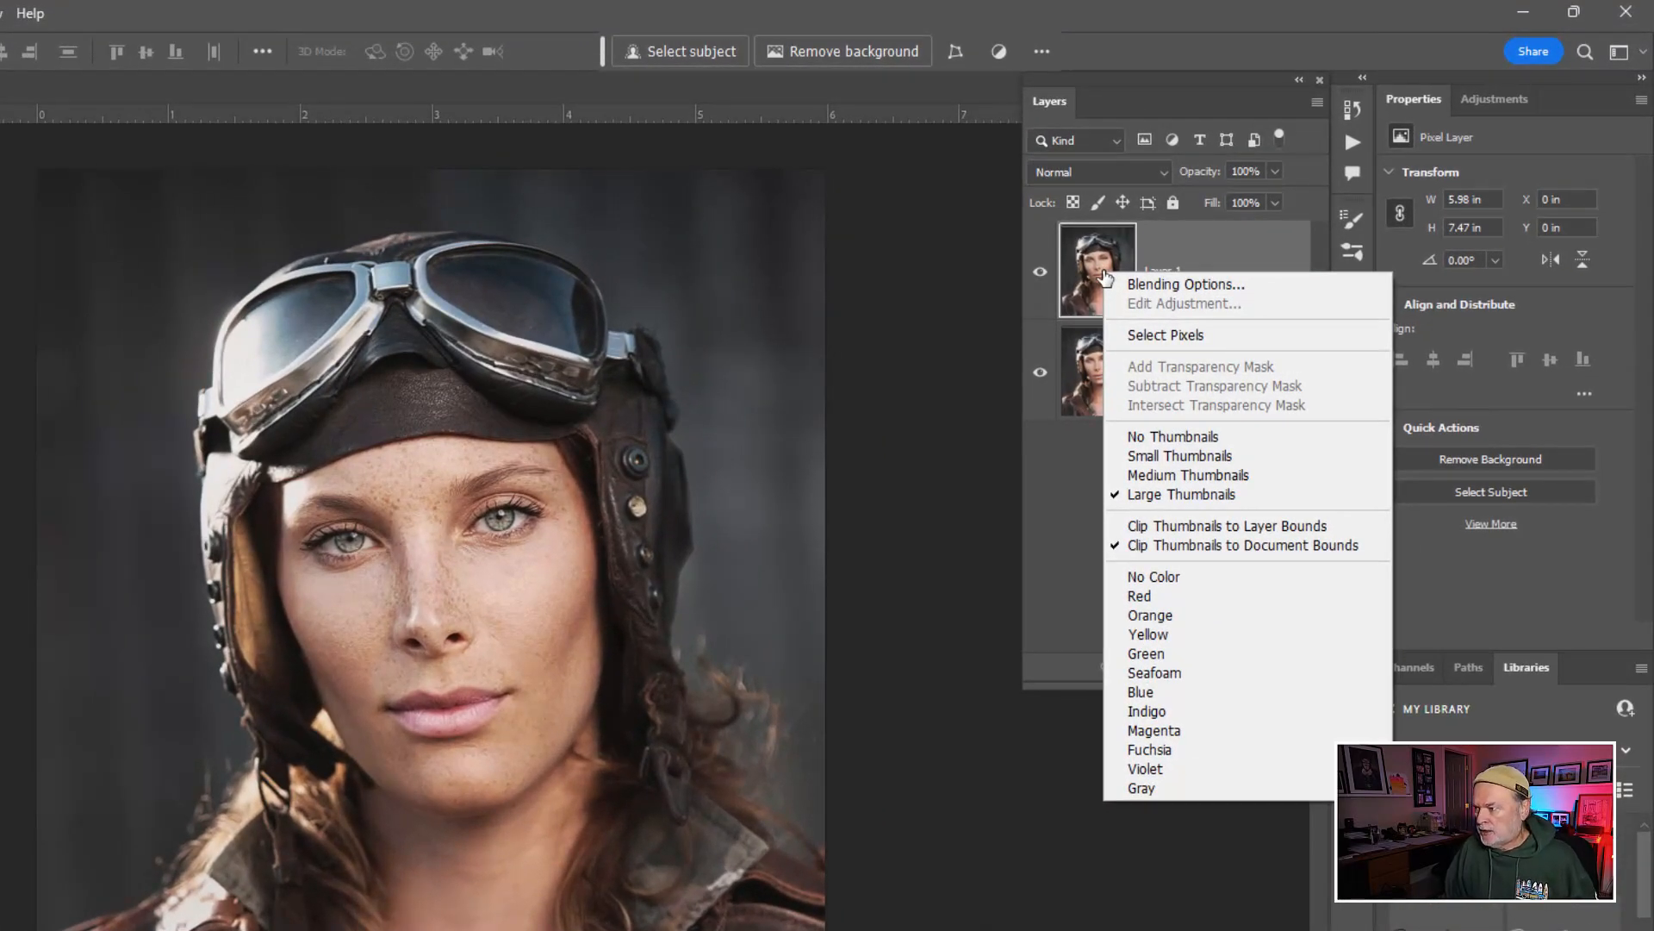
{"action": "right_click", "coordinate": [1208, 243]}
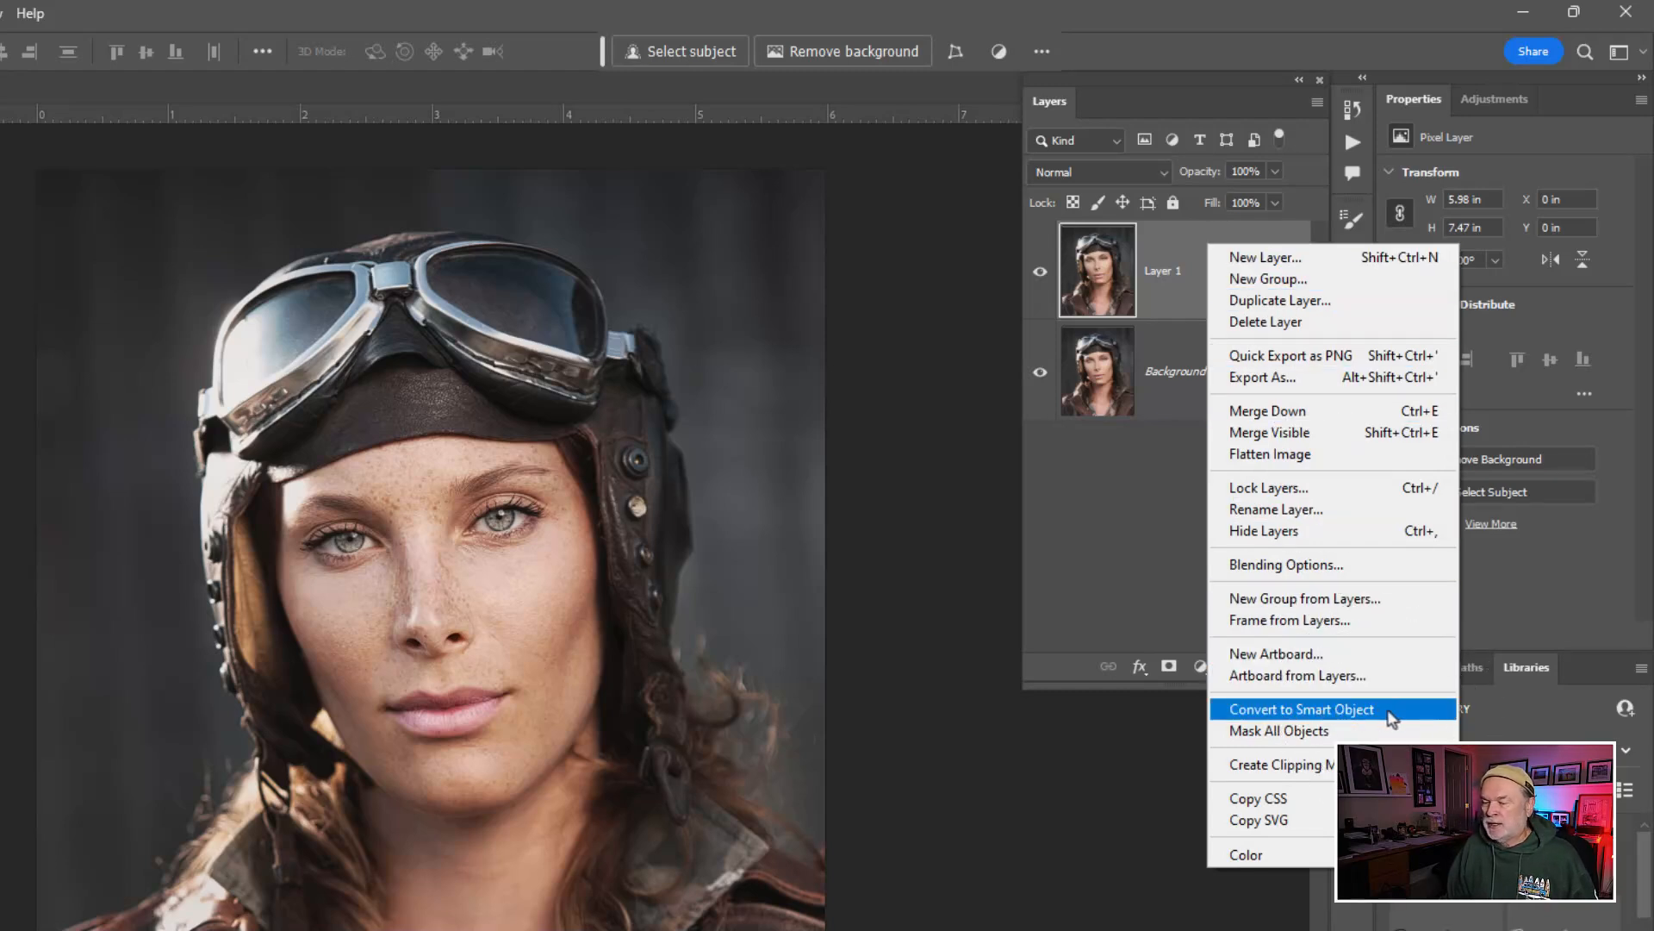
{"action": "left_click", "coordinate": [1391, 717]}
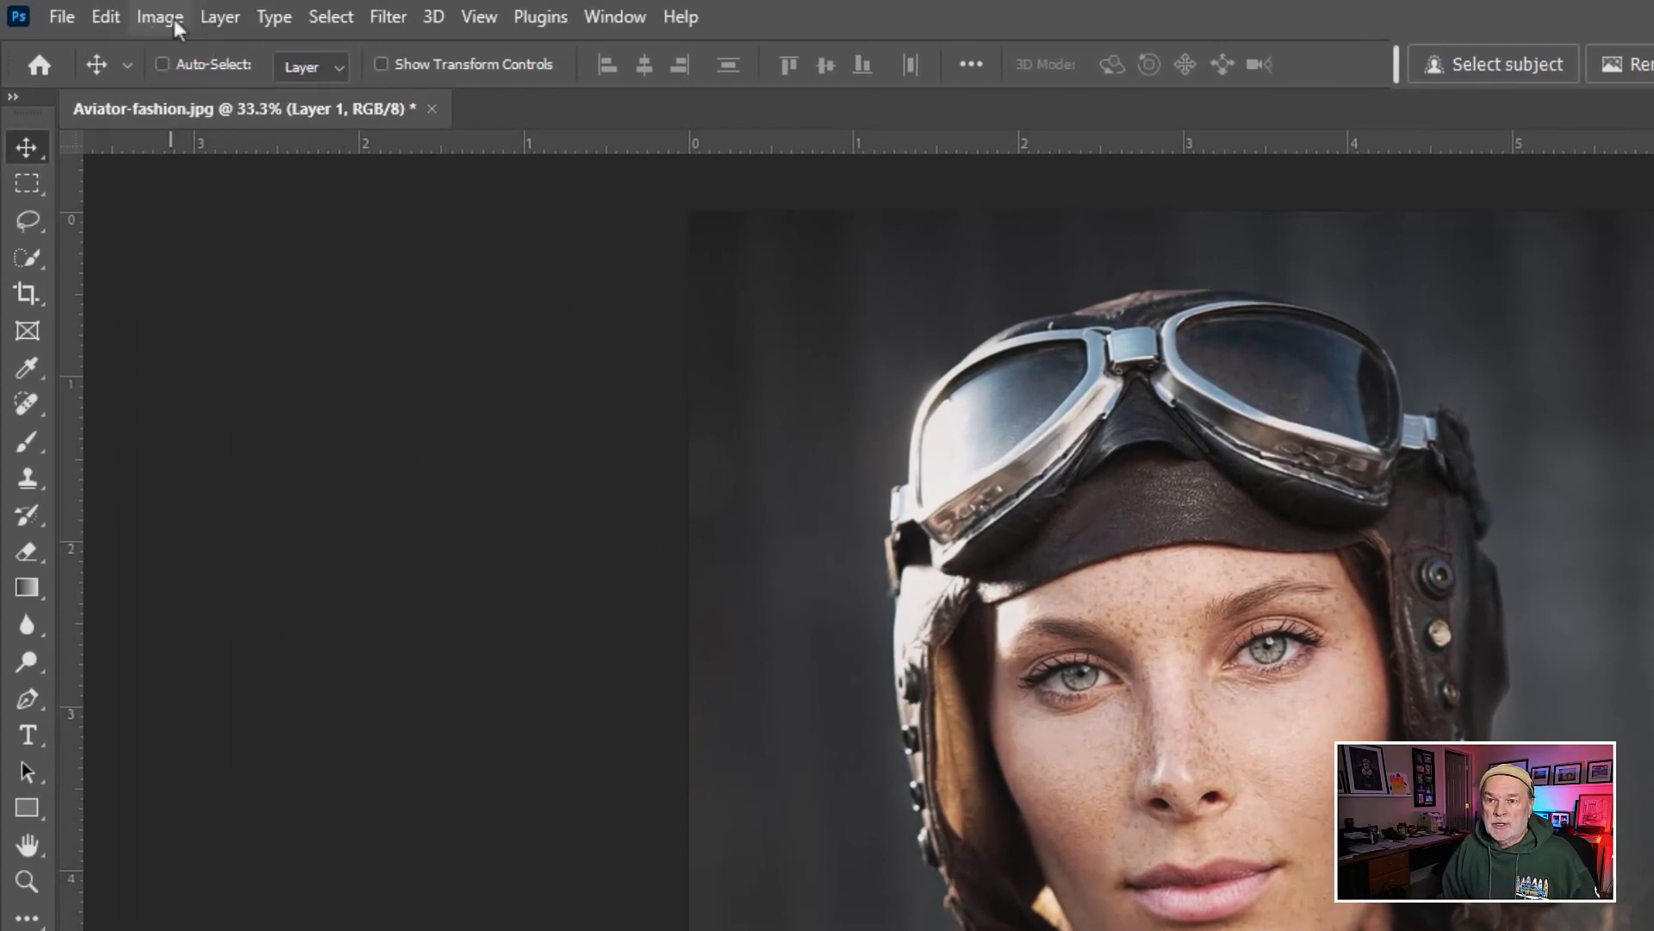
- Apply a Threshold adjustment to the smart object, trying levels of 31, 200 and 255 before settling on 177
{"action": "left_click", "coordinate": [174, 19]}
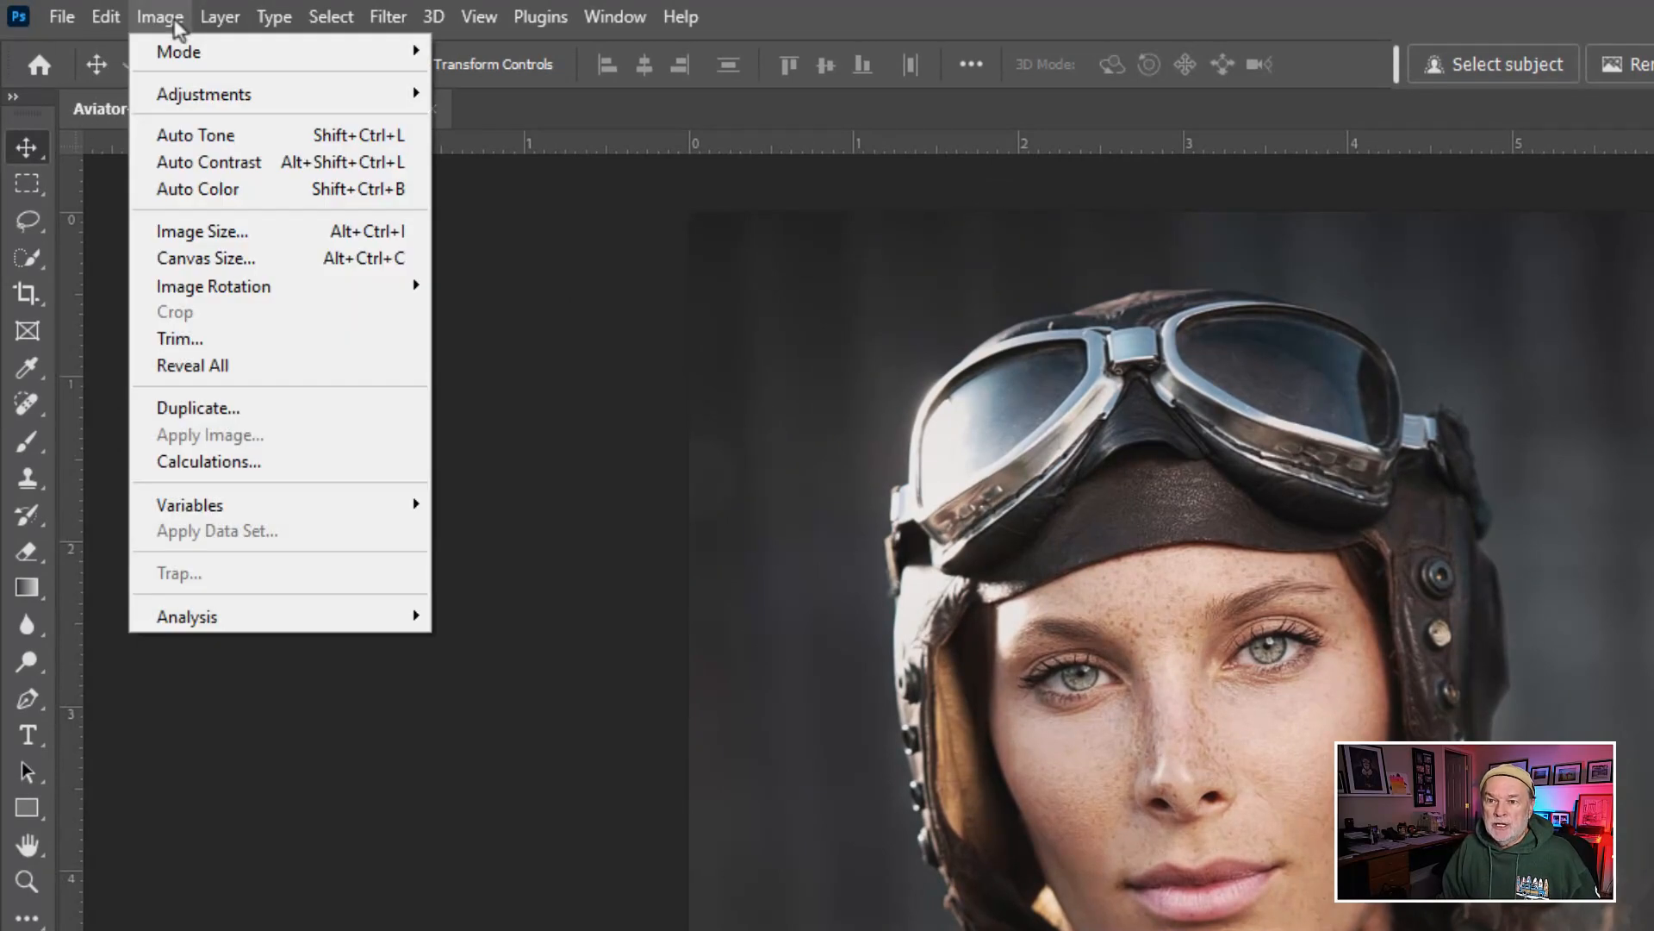
{"action": "mouse_move", "coordinate": [195, 98]}
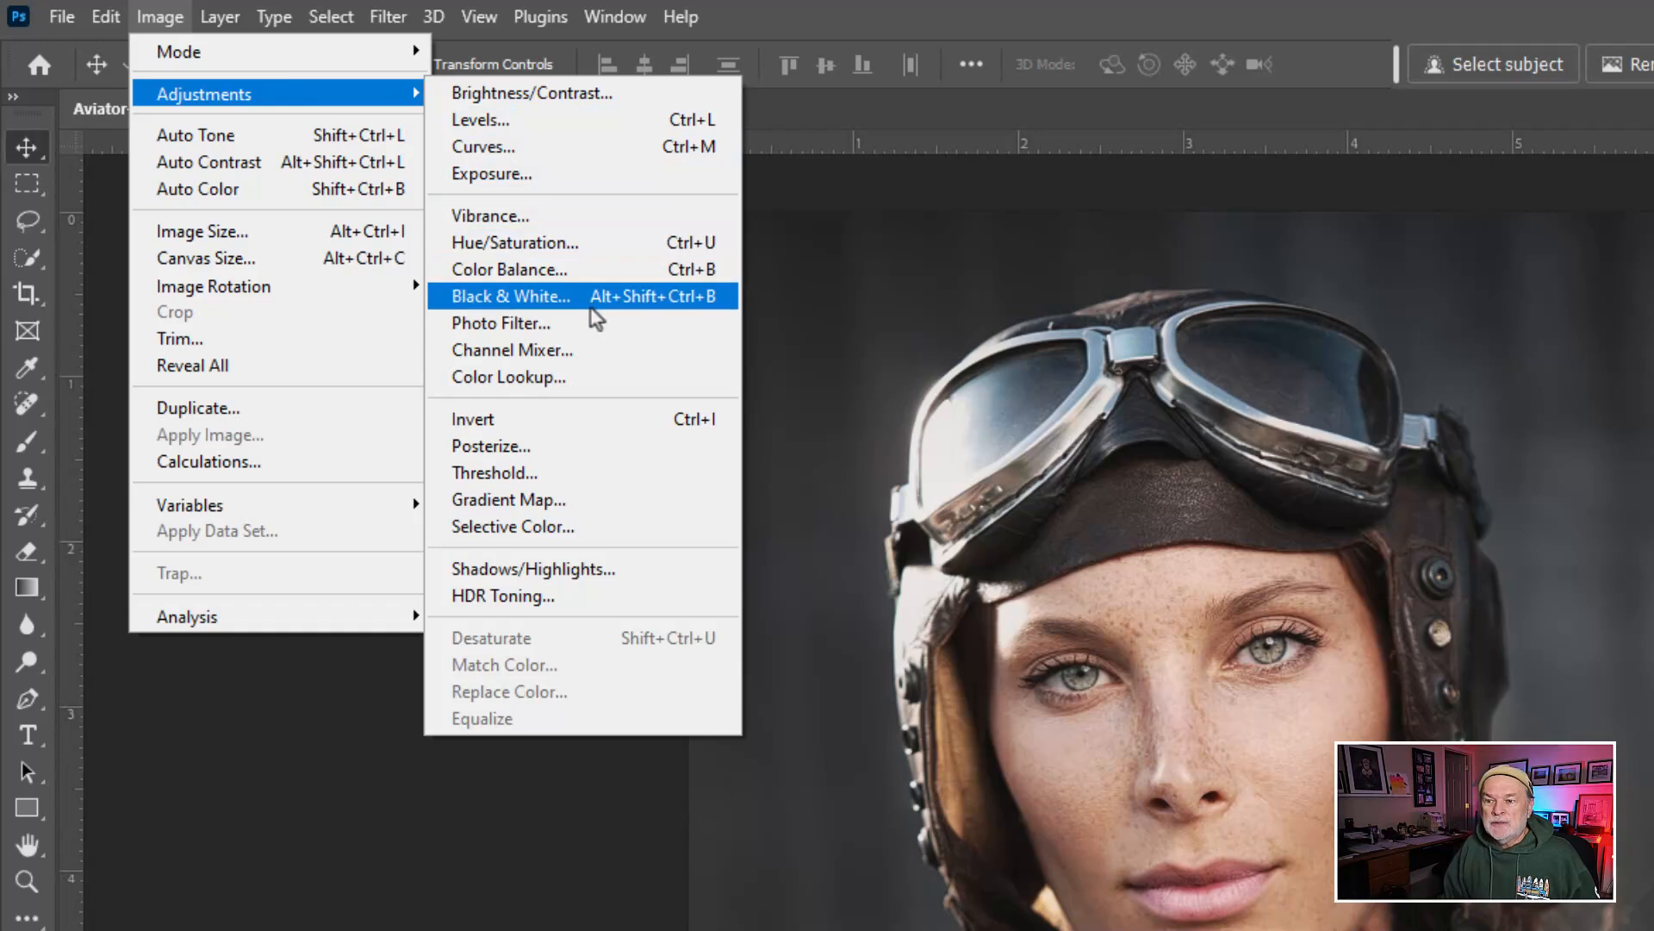
{"action": "left_click", "coordinate": [594, 476]}
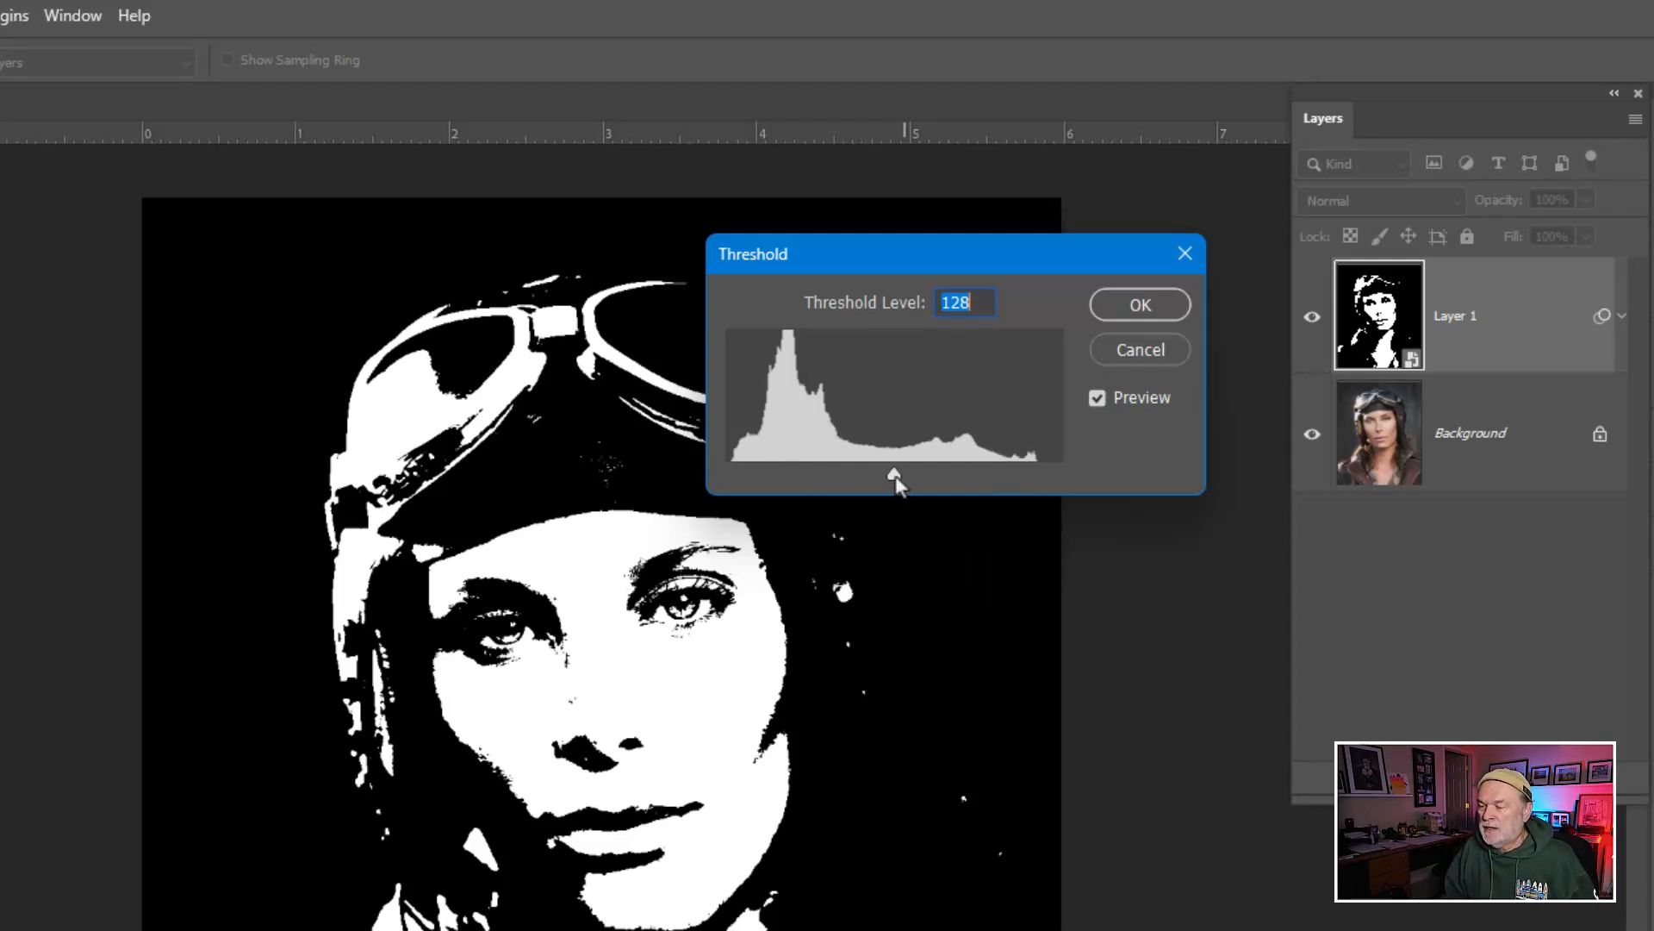
{"action": "left_click_drag", "start_coordinate": [895, 476], "coordinate": [768, 471]}
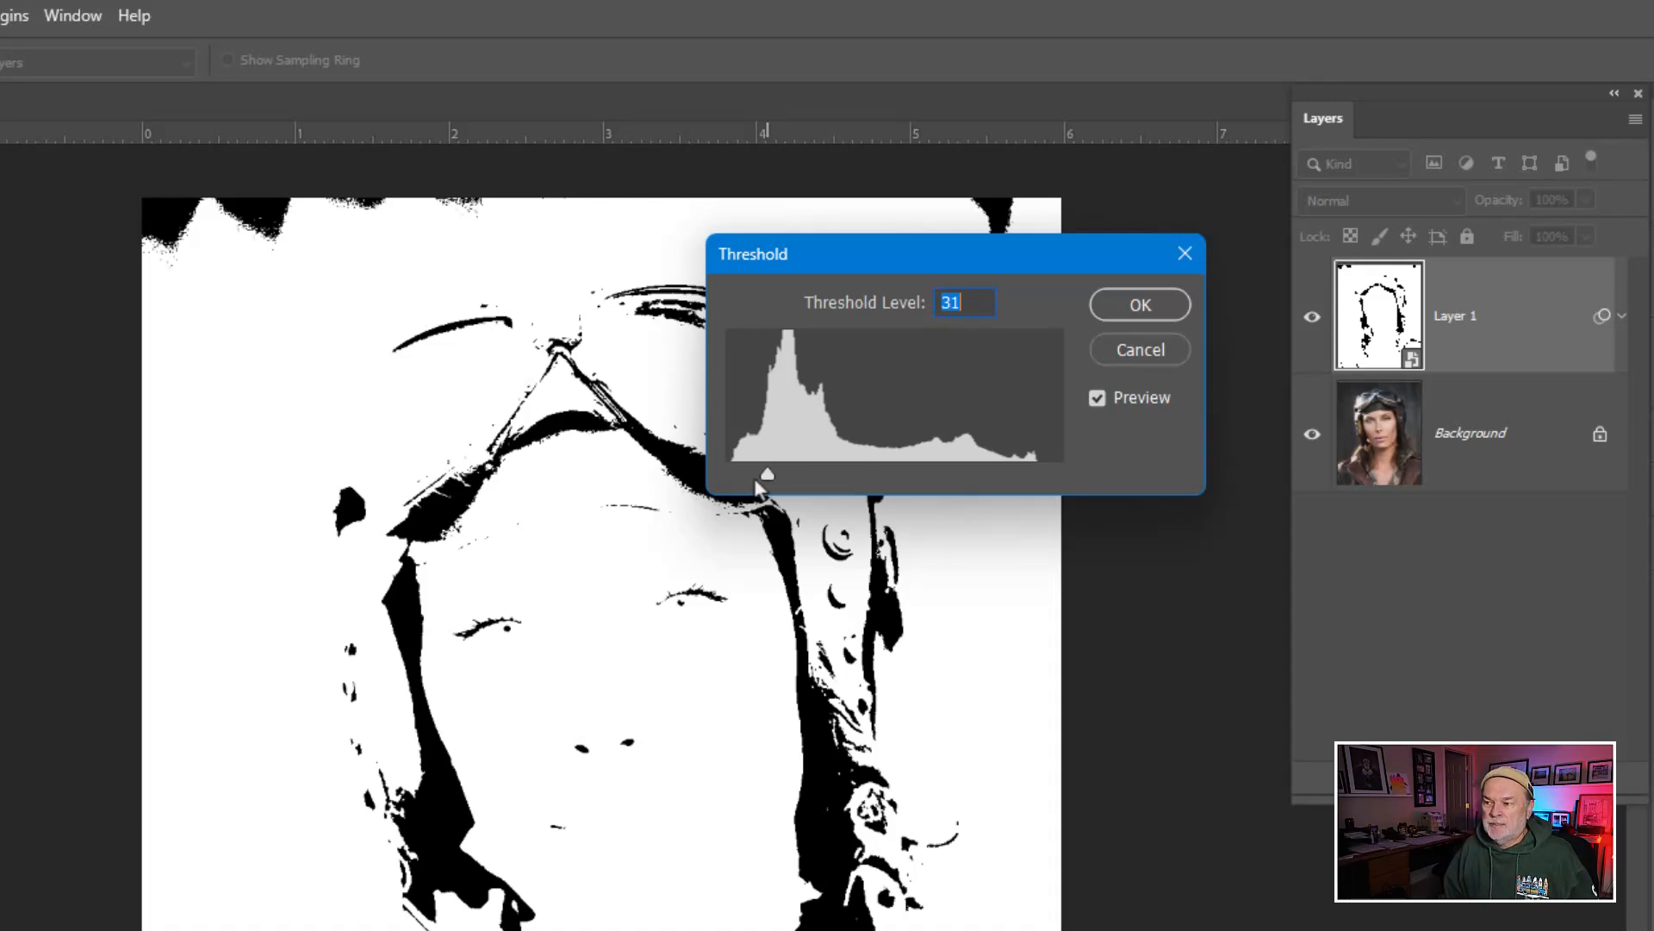
{"action": "left_click_drag", "start_coordinate": [768, 480], "coordinate": [989, 480]}
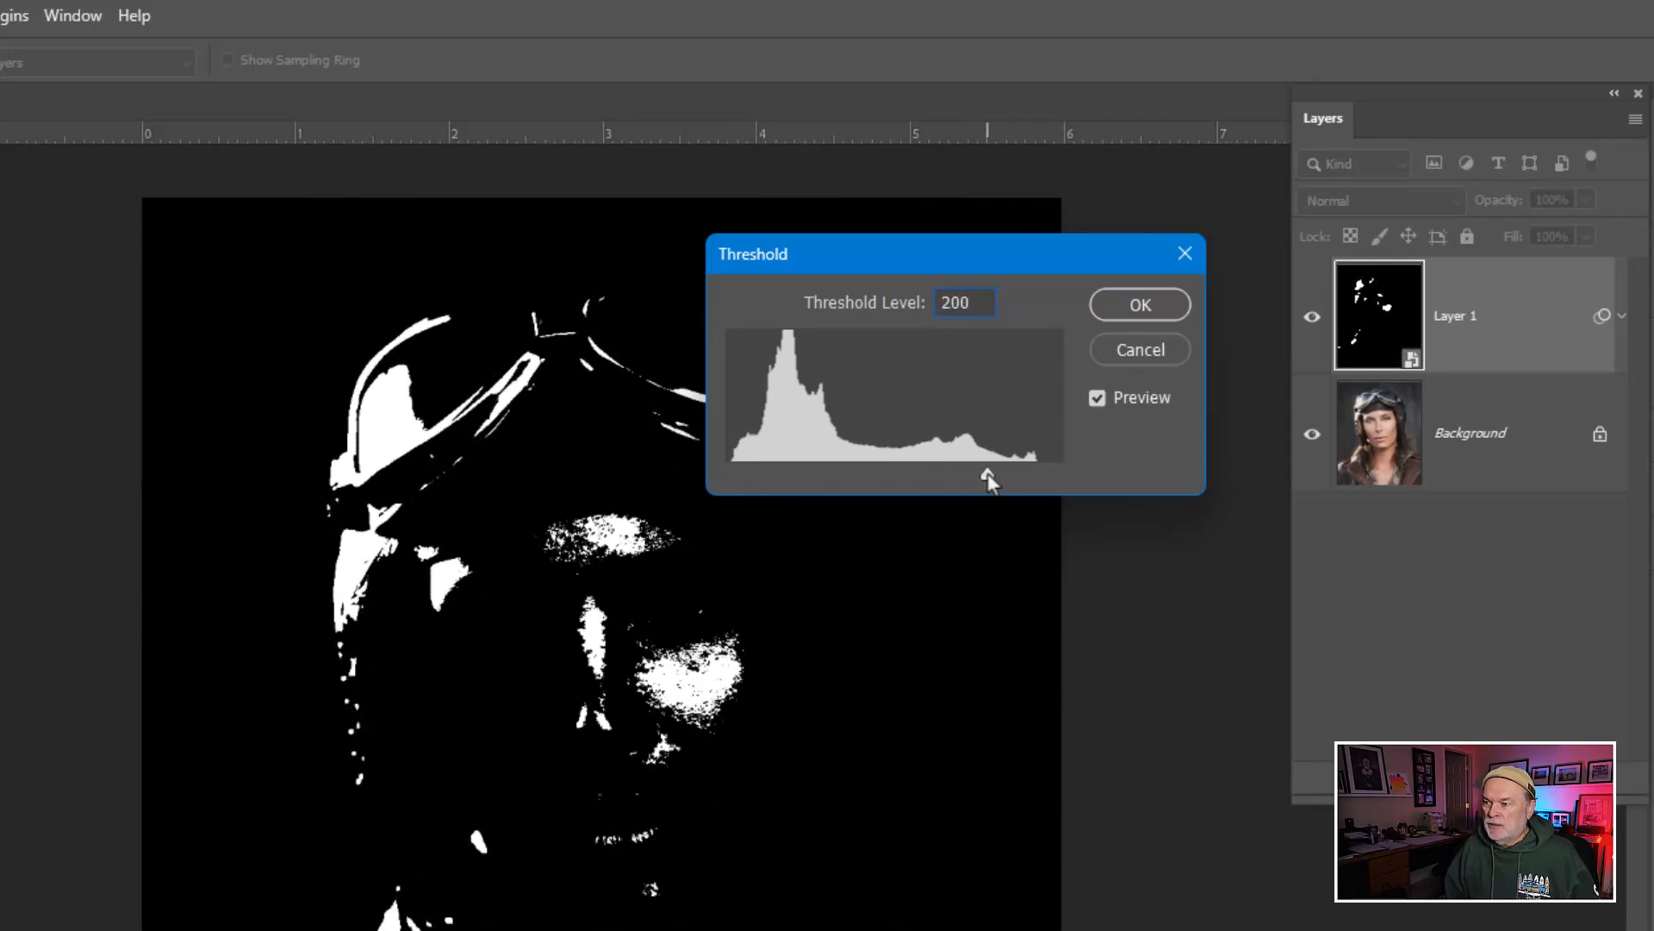
{"action": "left_click_drag", "start_coordinate": [987, 475], "coordinate": [987, 476]}
{"action": "key", "text": "ctrl"}
{"action": "key", "text": "ctrl"}
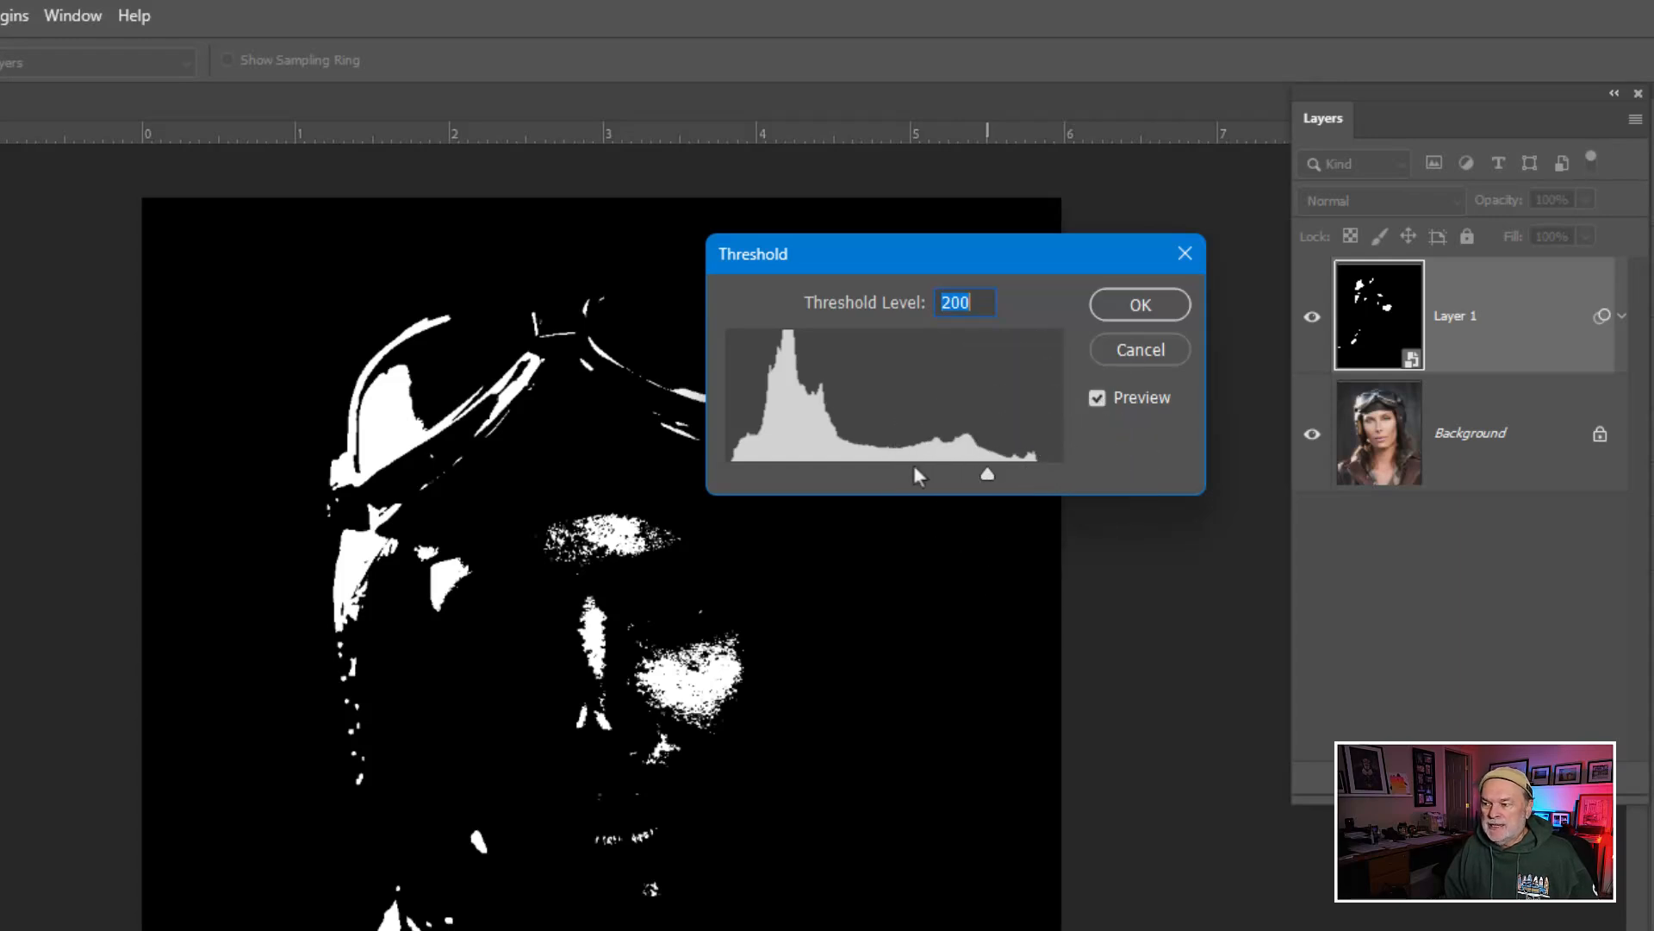
{"action": "key", "text": "ctrl"}
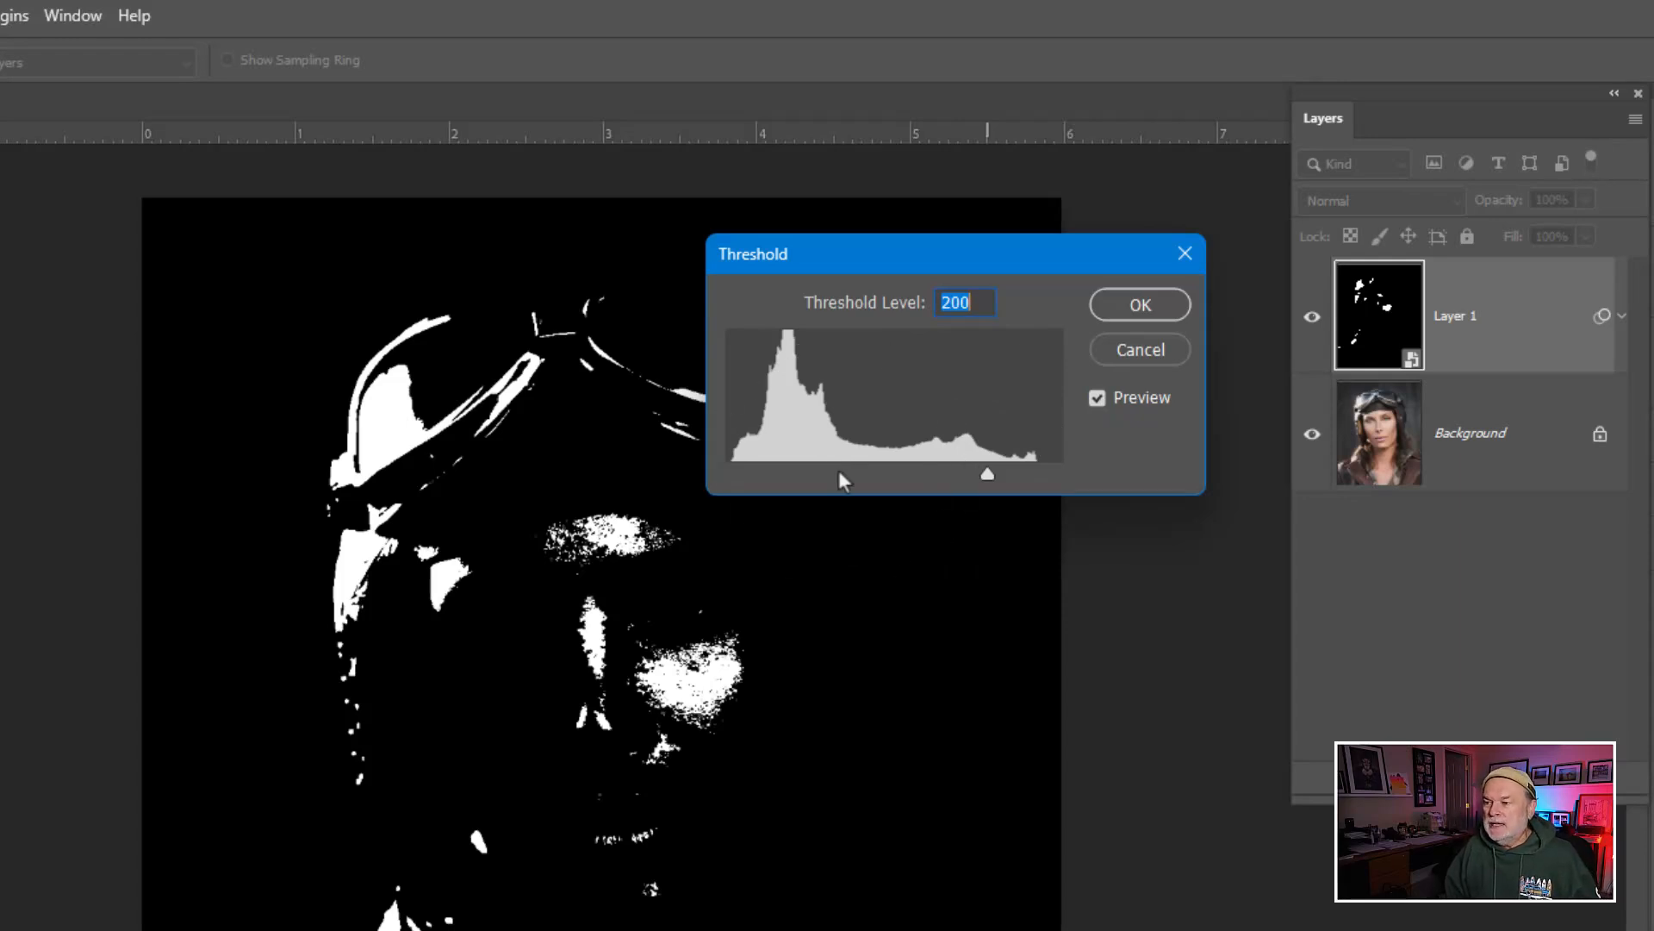
{"action": "left_click_drag", "start_coordinate": [988, 476], "coordinate": [1089, 476]}
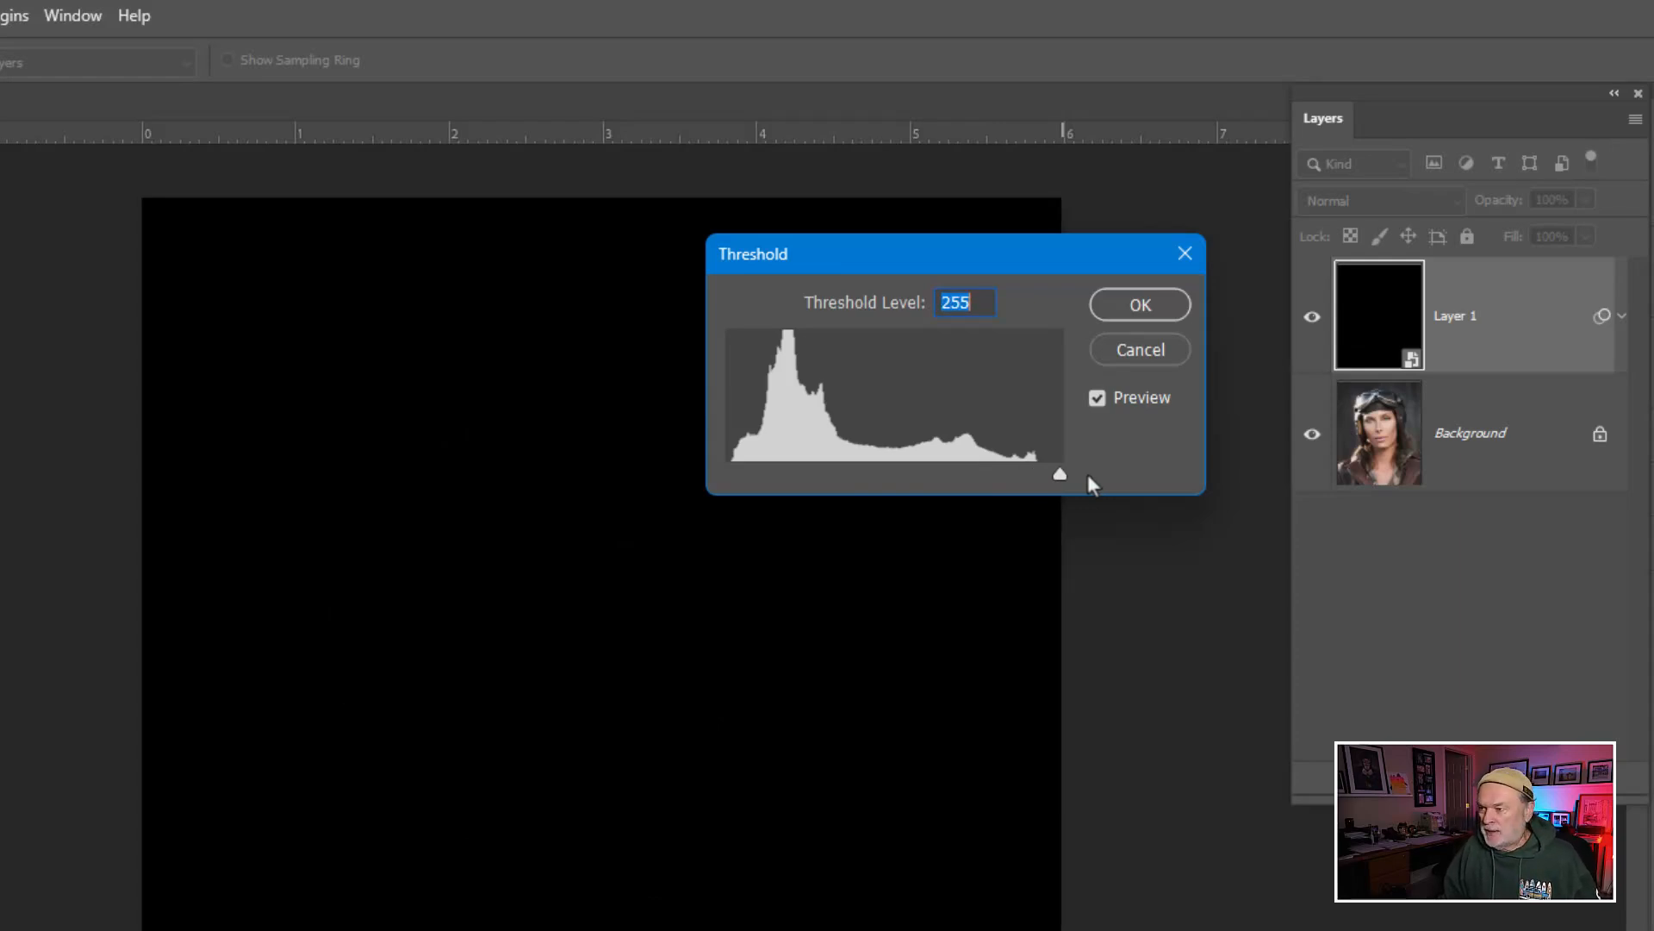
{"action": "left_click_drag", "start_coordinate": [1060, 477], "coordinate": [957, 480]}
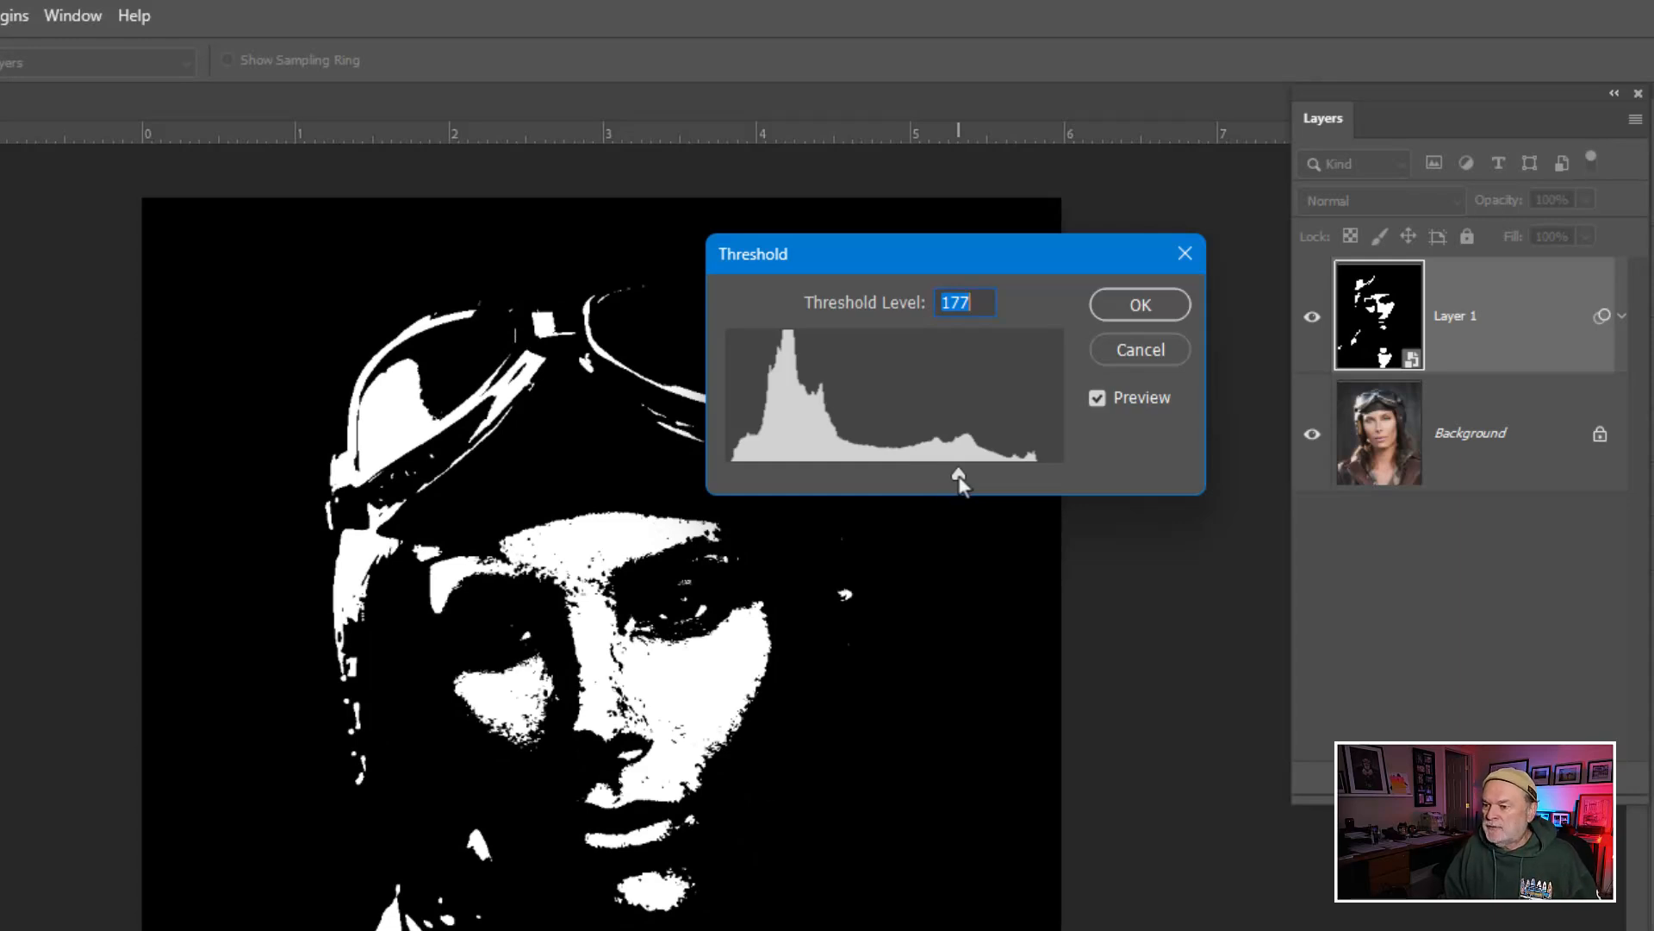
{"action": "left_click", "coordinate": [503, 701]}
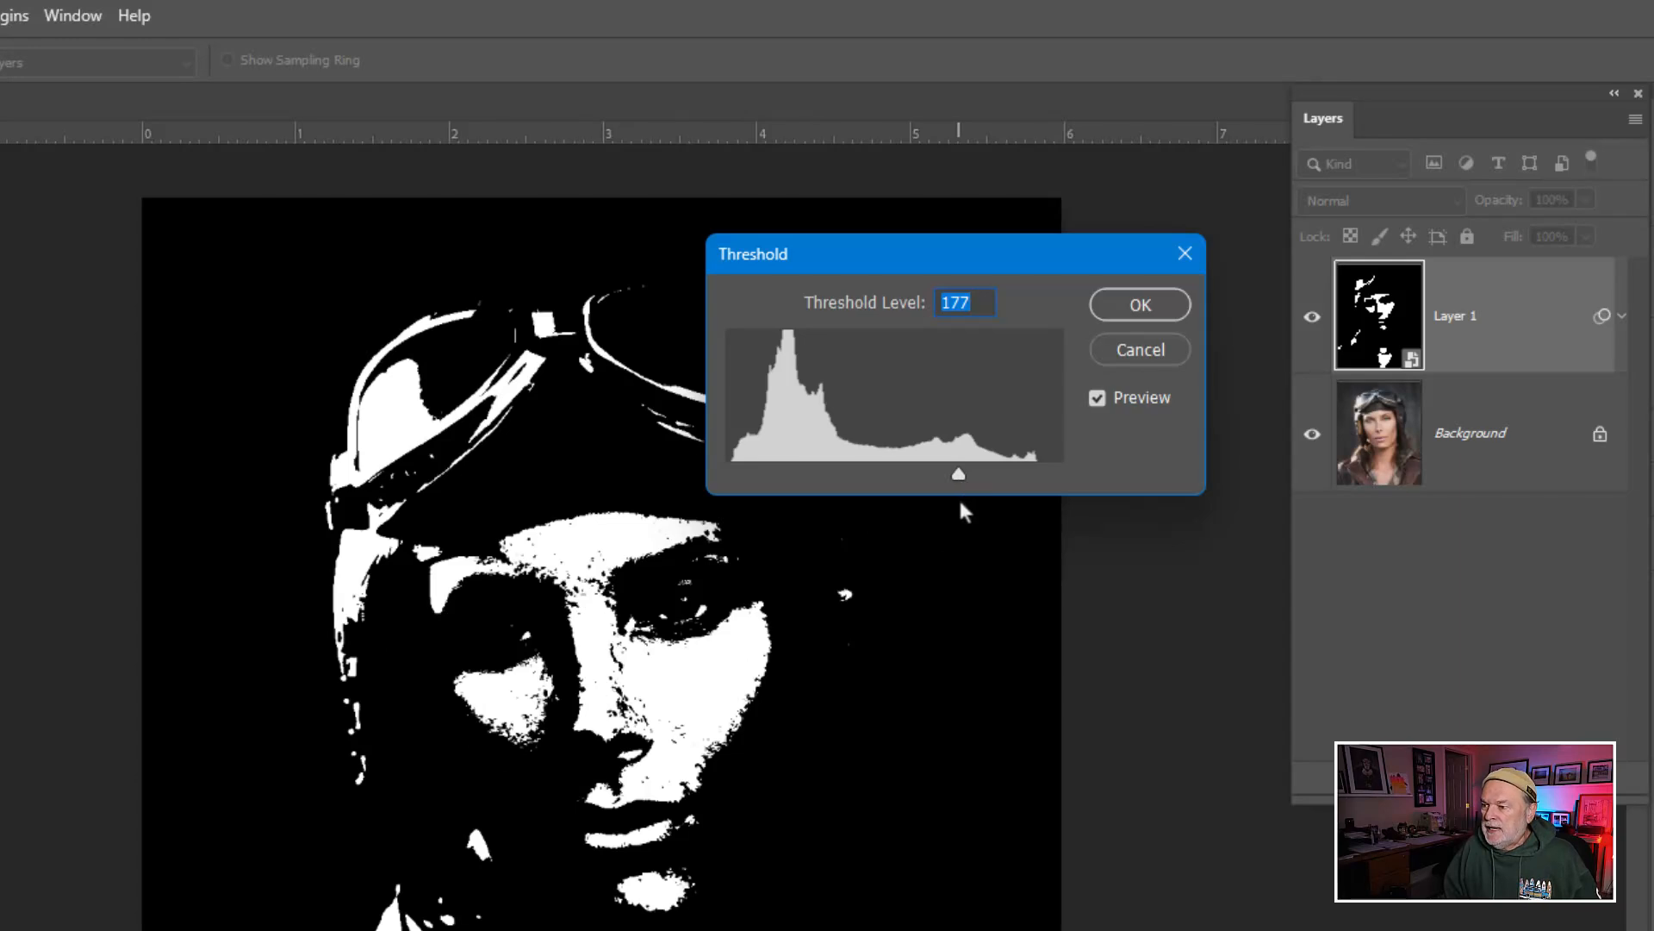
{"action": "mouse_move", "coordinate": [959, 480]}
{"action": "left_mouse_down"}
{"action": "mouse_move", "coordinate": [938, 481]}
{"action": "mouse_move", "coordinate": [972, 479]}
{"action": "mouse_move", "coordinate": [958, 483]}
{"action": "left_mouse_up"}
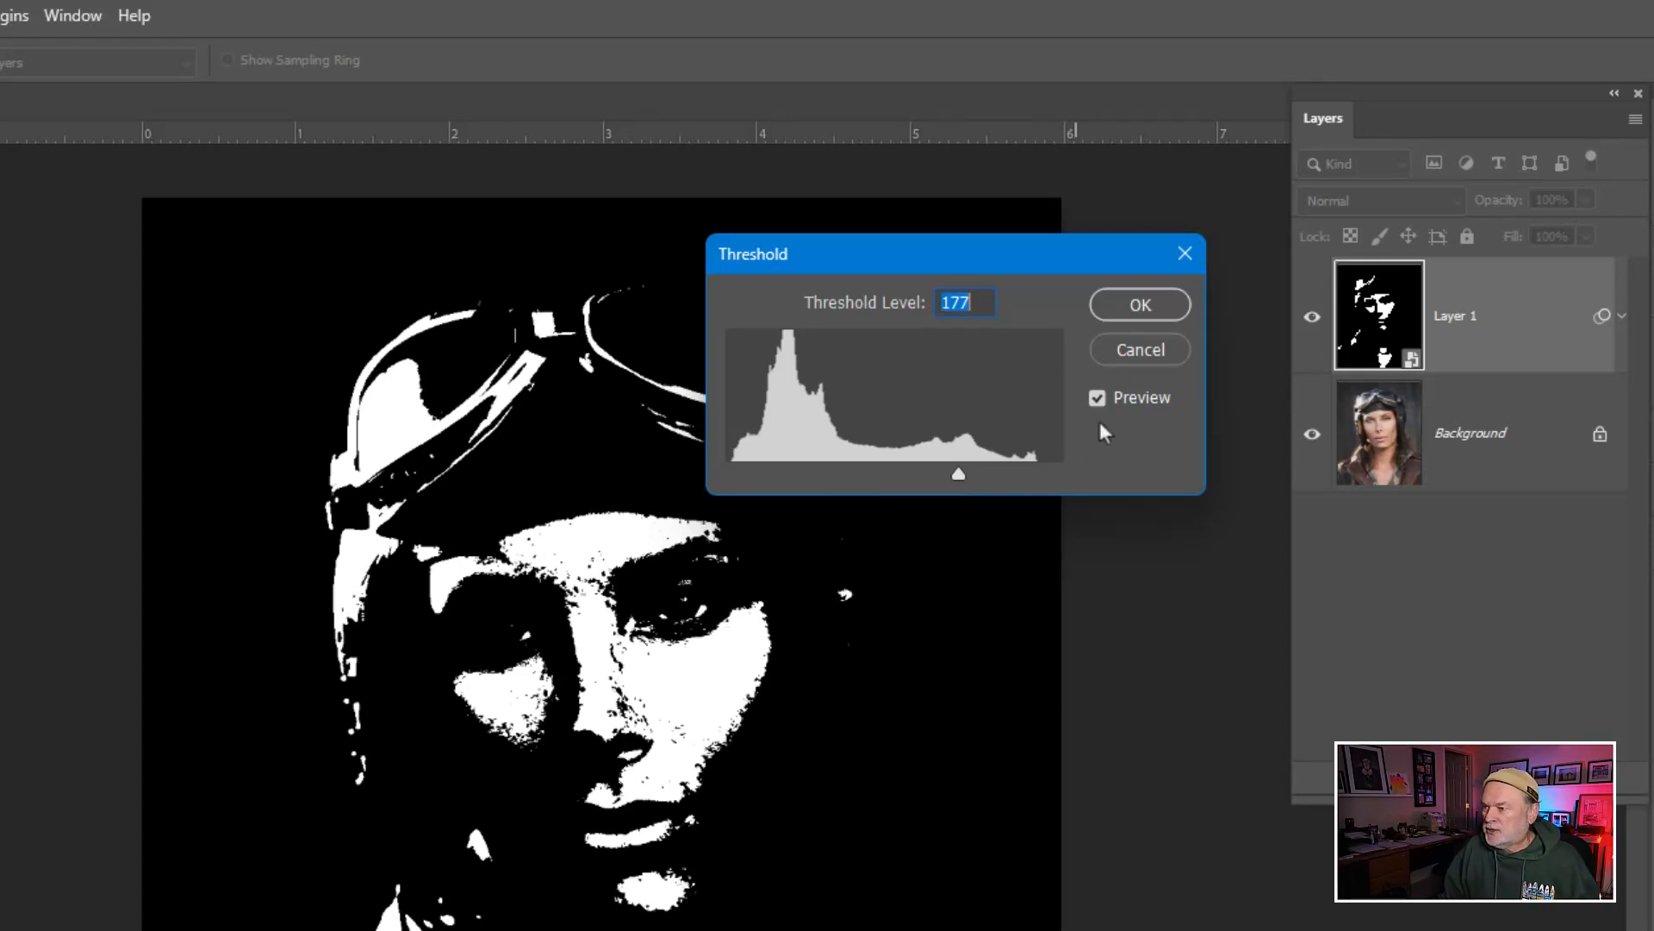
{"action": "left_click", "coordinate": [1134, 313]}
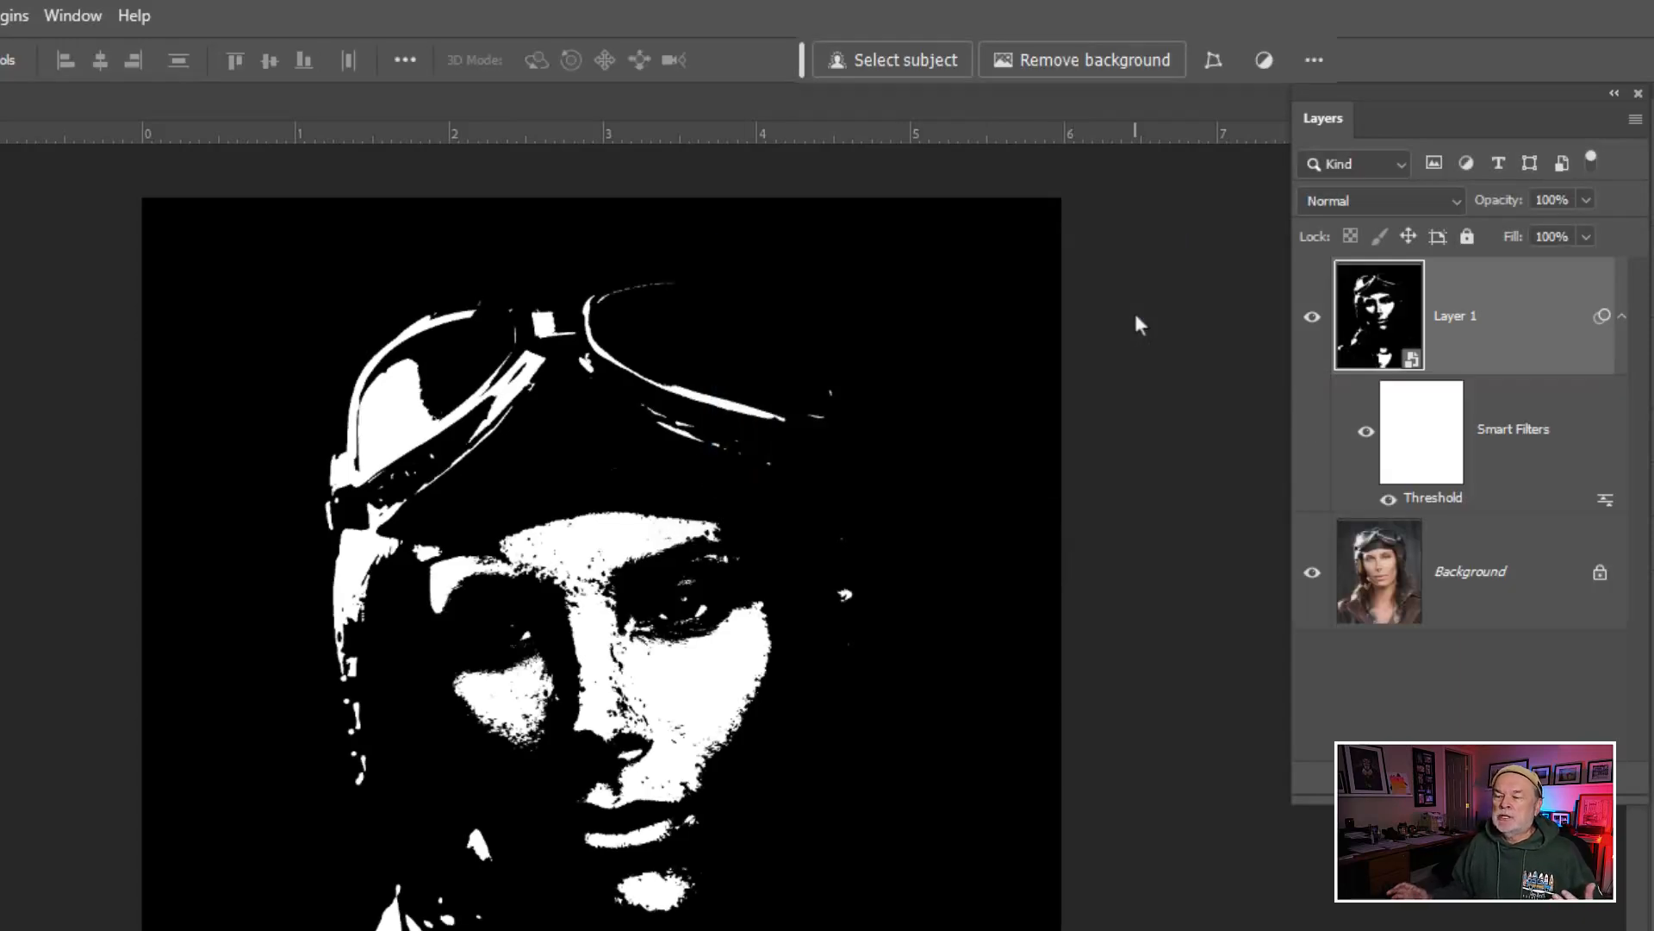
- Set the Threshold smart filter's level to 178 and change Layer 1's blend mode to Soft Light
{"action": "double_click", "coordinate": [1434, 502]}
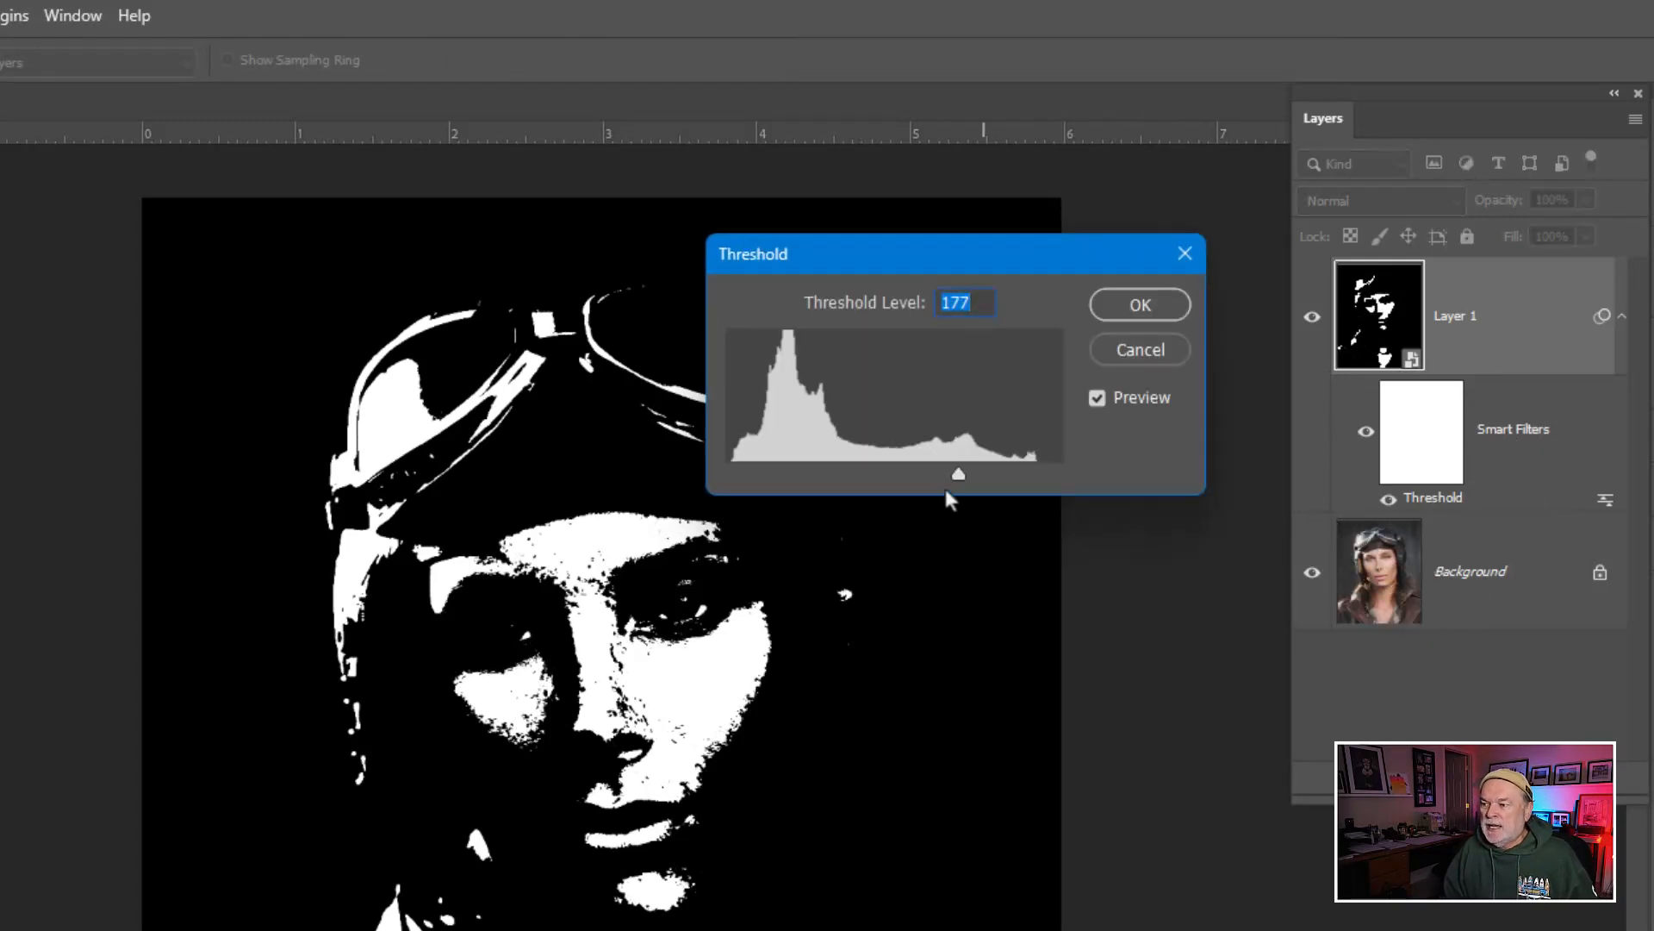
{"action": "mouse_move", "coordinate": [960, 474]}
{"action": "left_mouse_down"}
{"action": "mouse_move", "coordinate": [891, 477]}
{"action": "mouse_move", "coordinate": [960, 480]}
{"action": "left_mouse_up"}
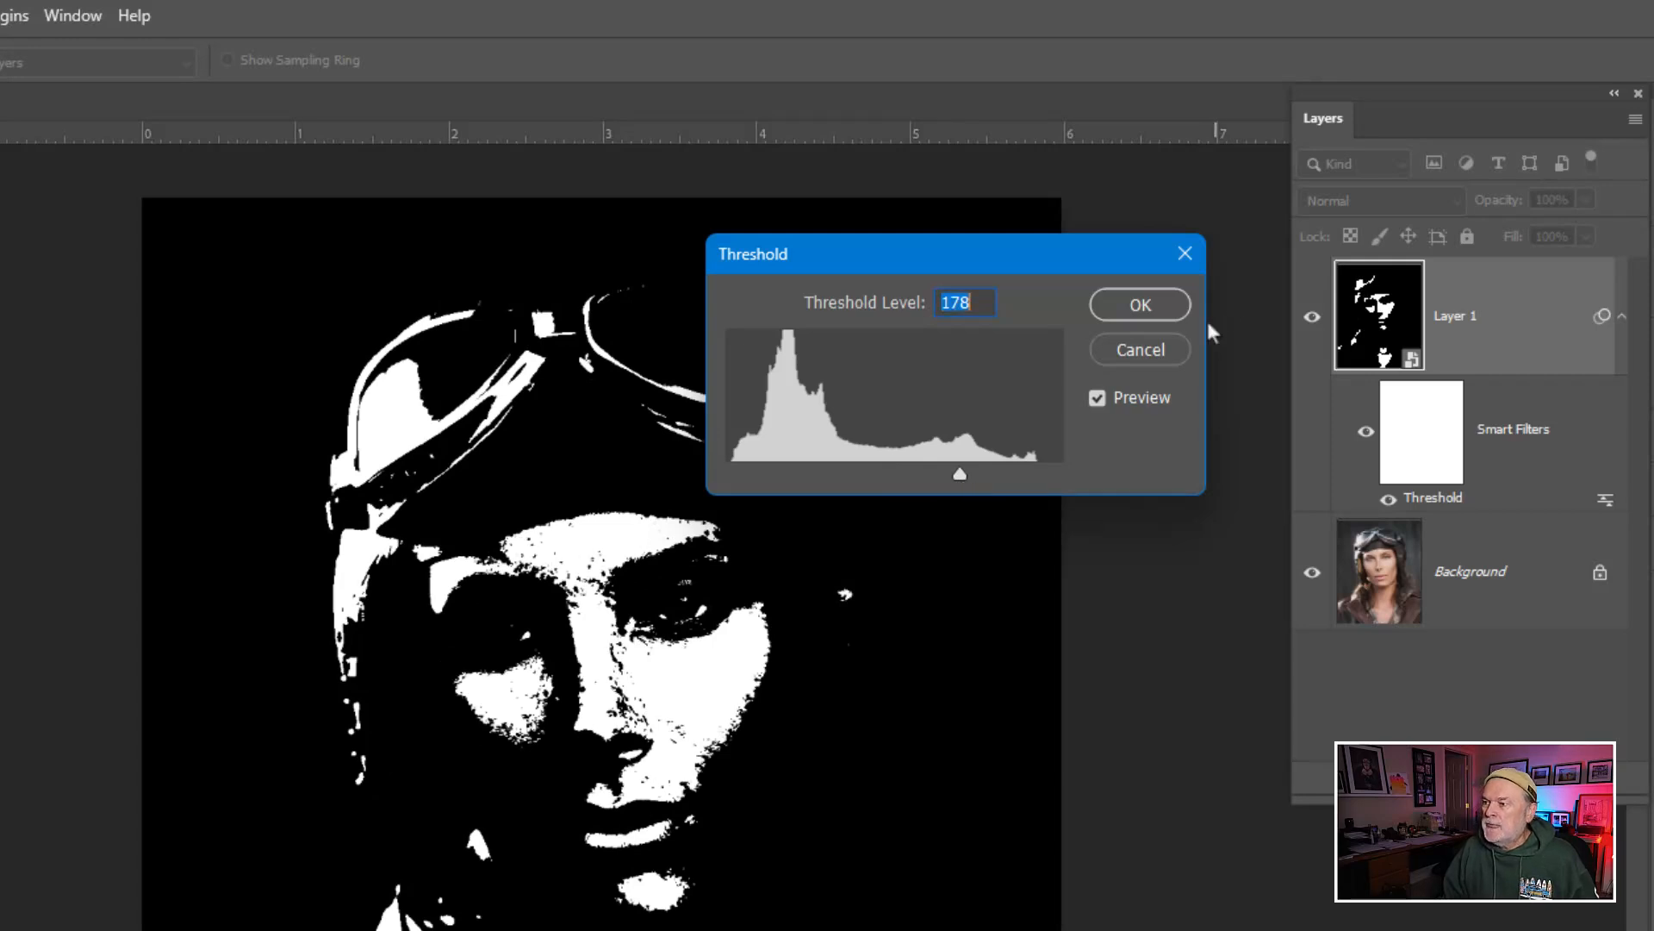
{"action": "left_click", "coordinate": [1153, 318]}
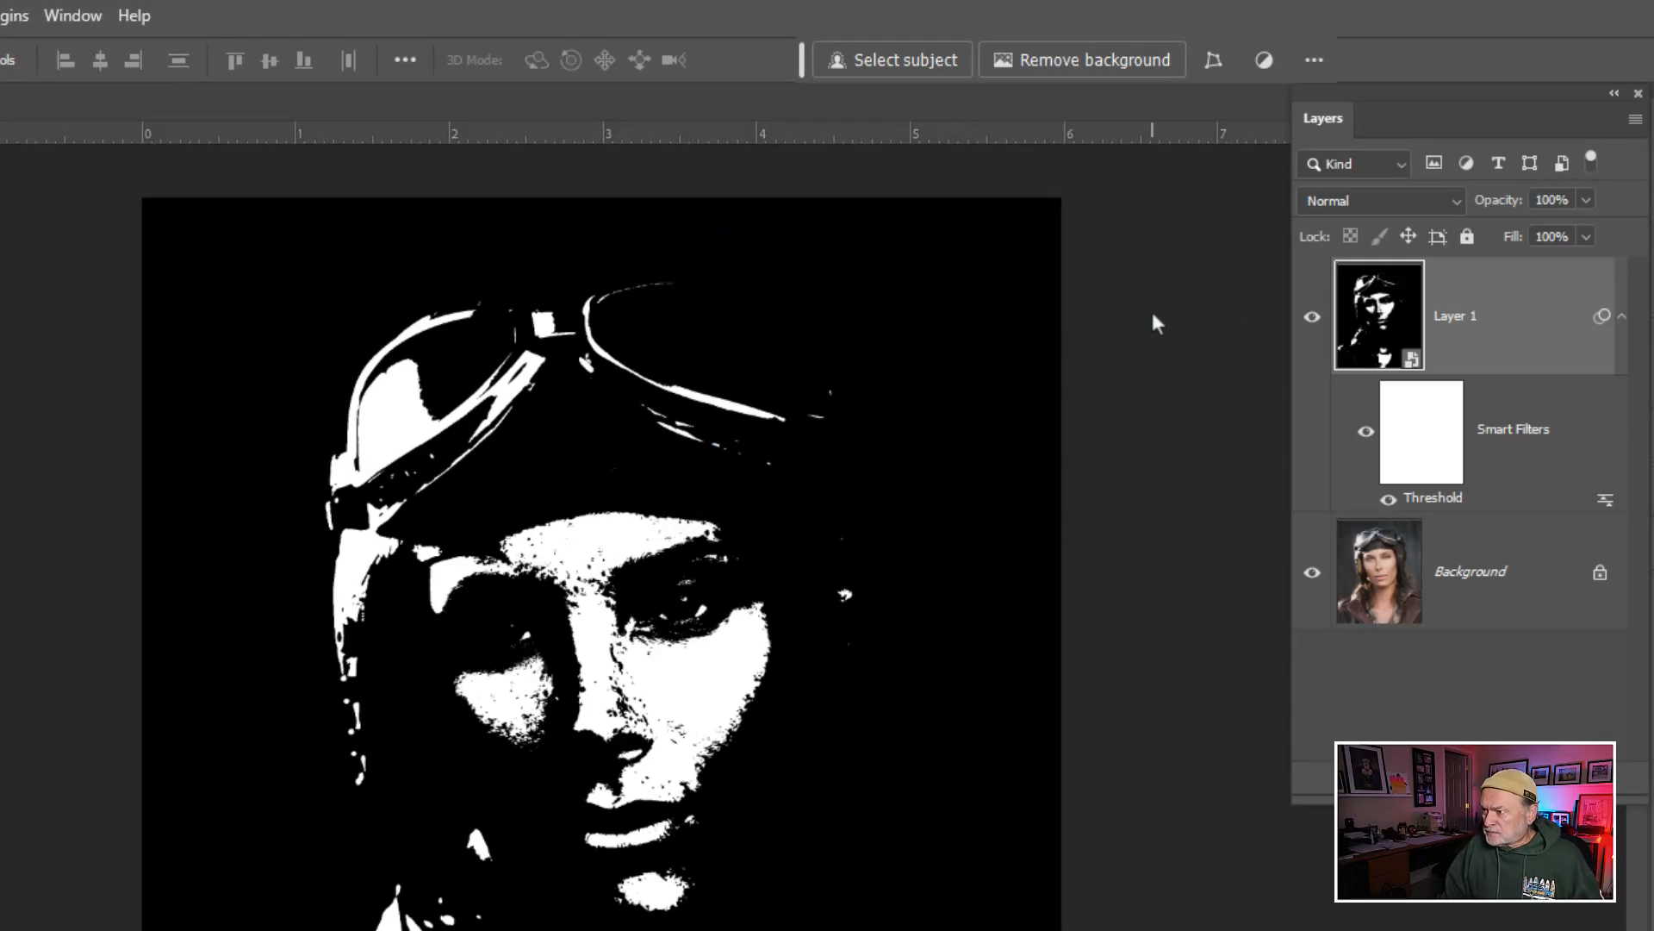
{"action": "left_click", "coordinate": [1439, 200]}
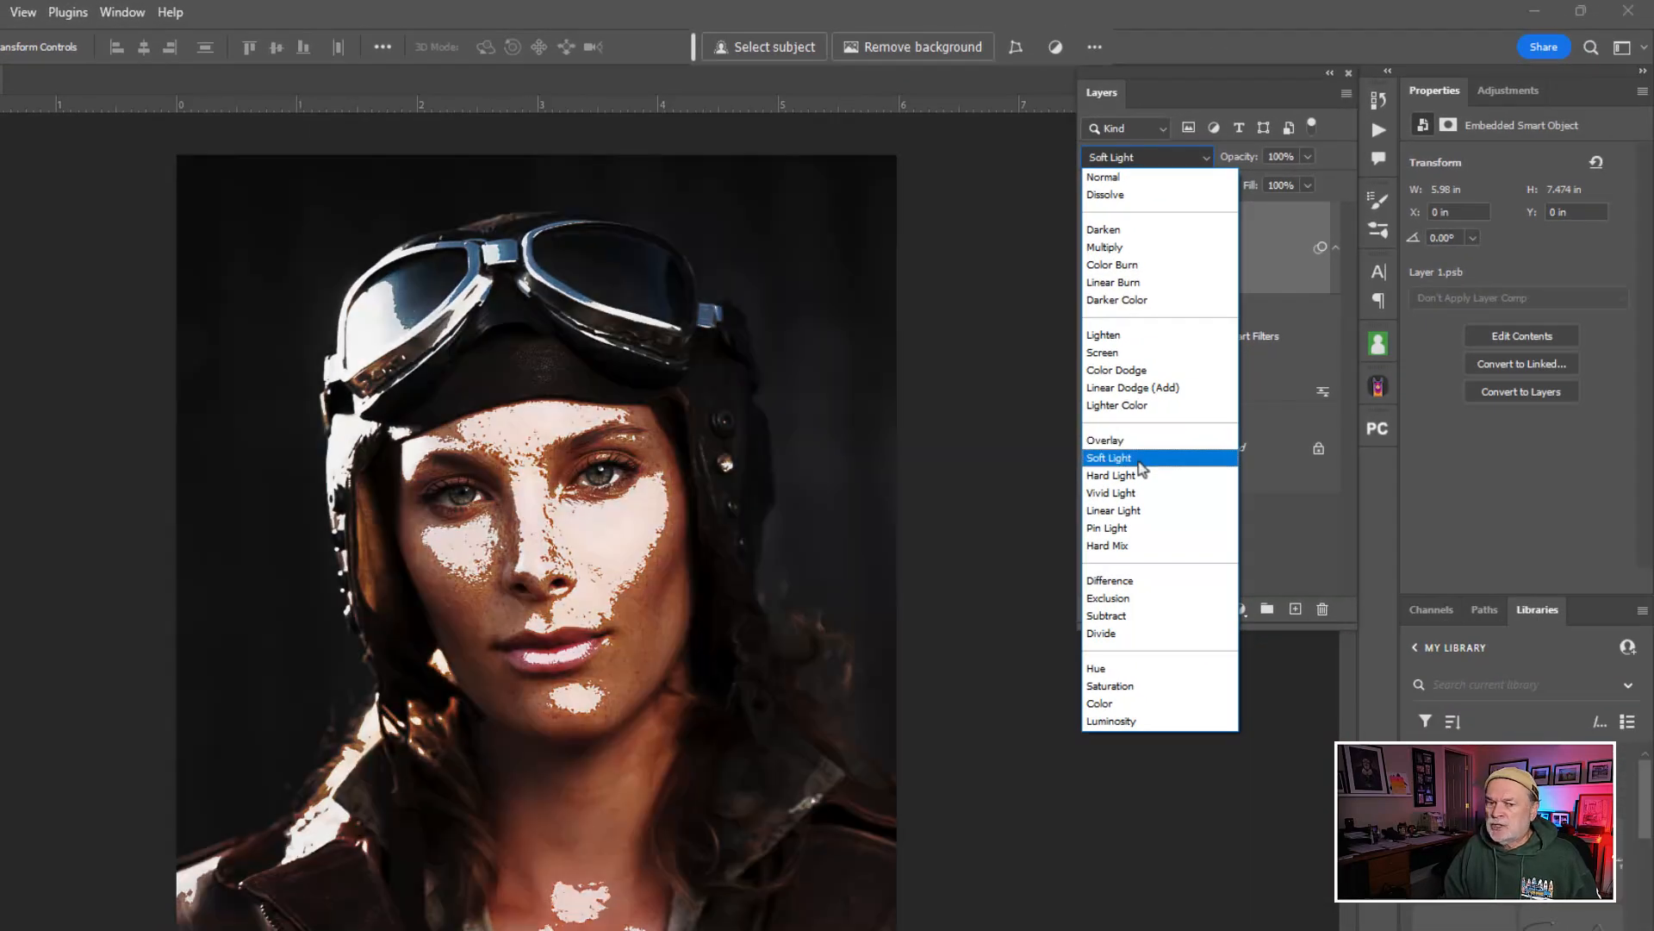
{"action": "left_click", "coordinate": [1138, 460]}
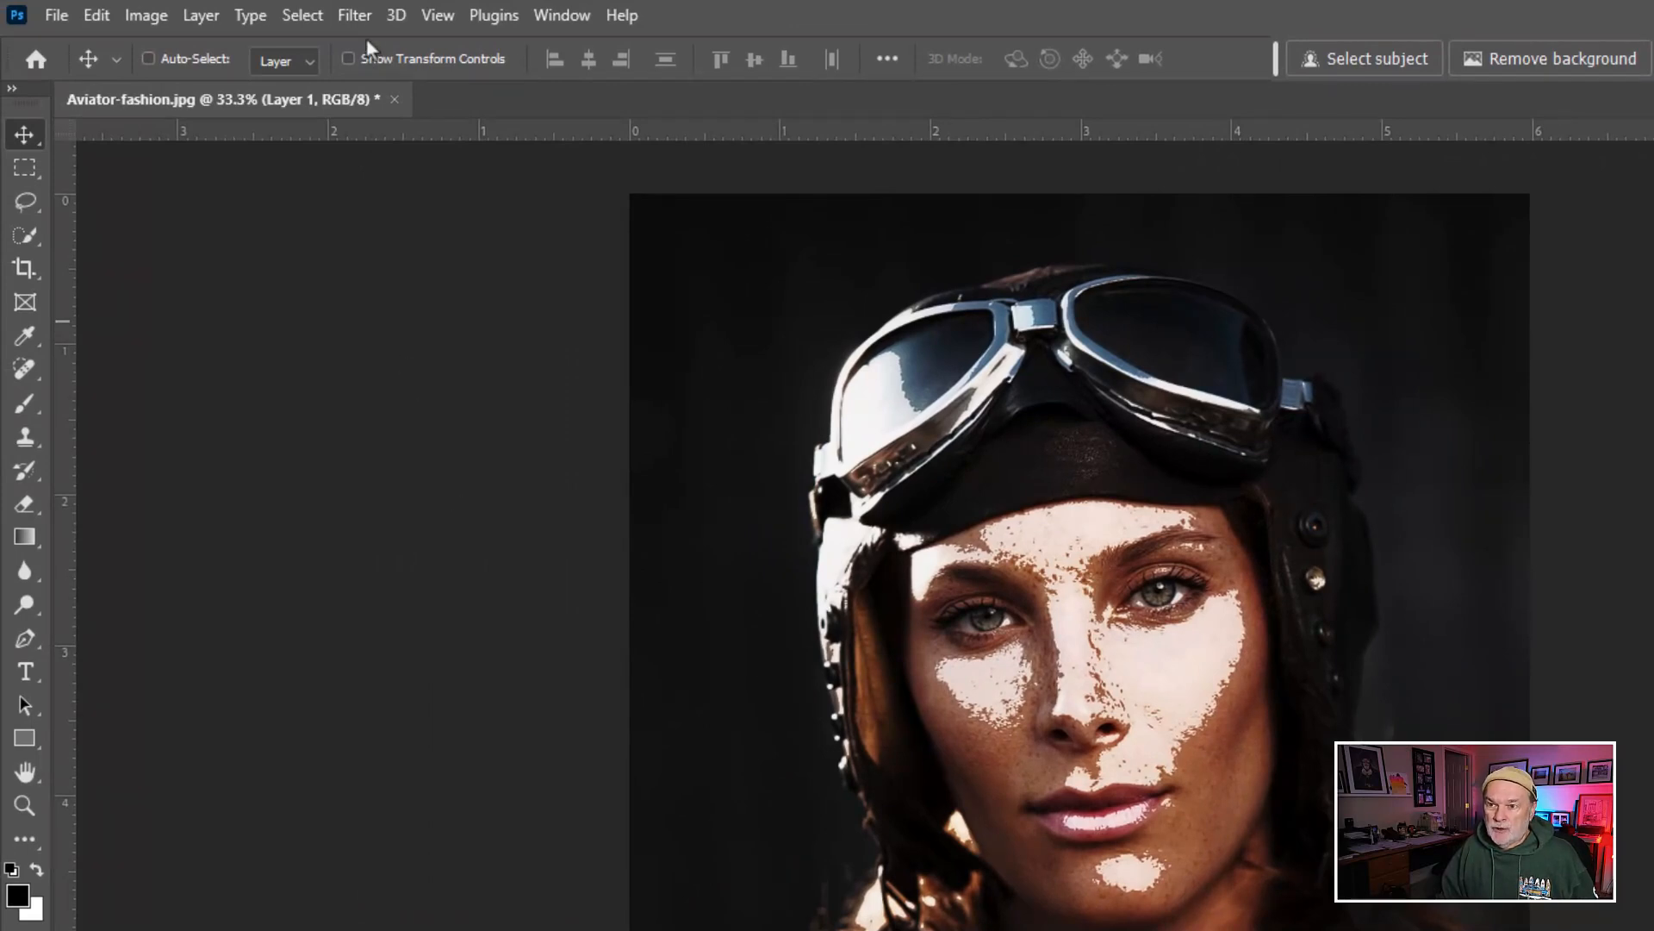
- Apply a Gaussian Blur smart filter with a 30.4 pixel radius to Layer 1
{"action": "key", "text": "ctrl"}
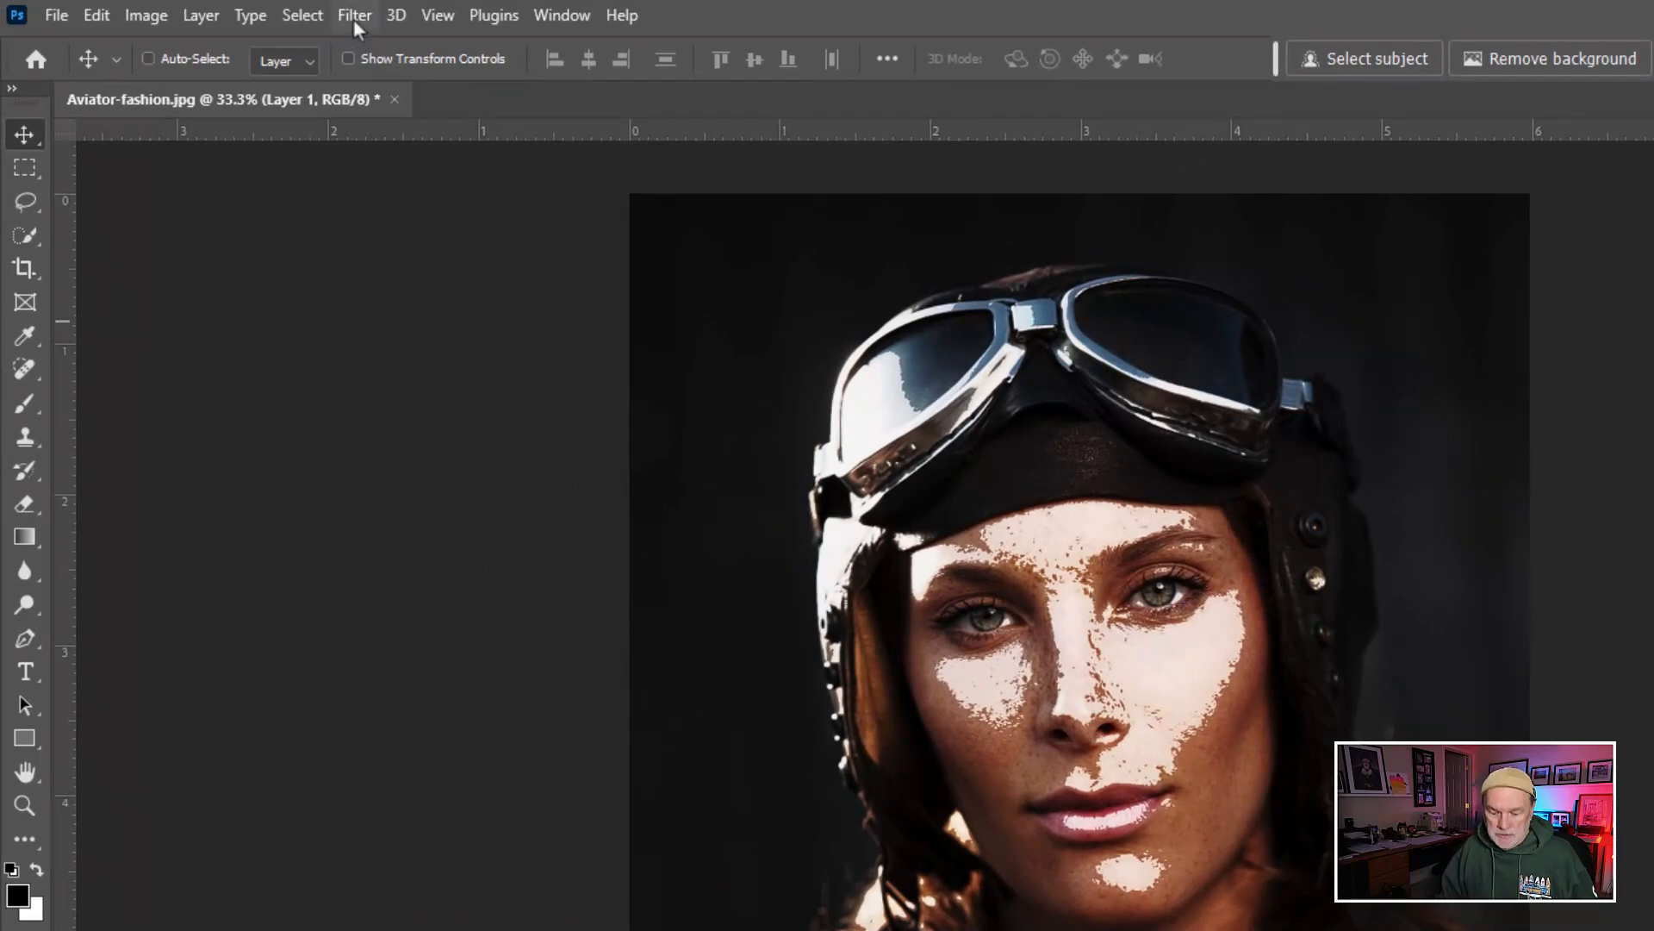
{"action": "left_click", "coordinate": [354, 19]}
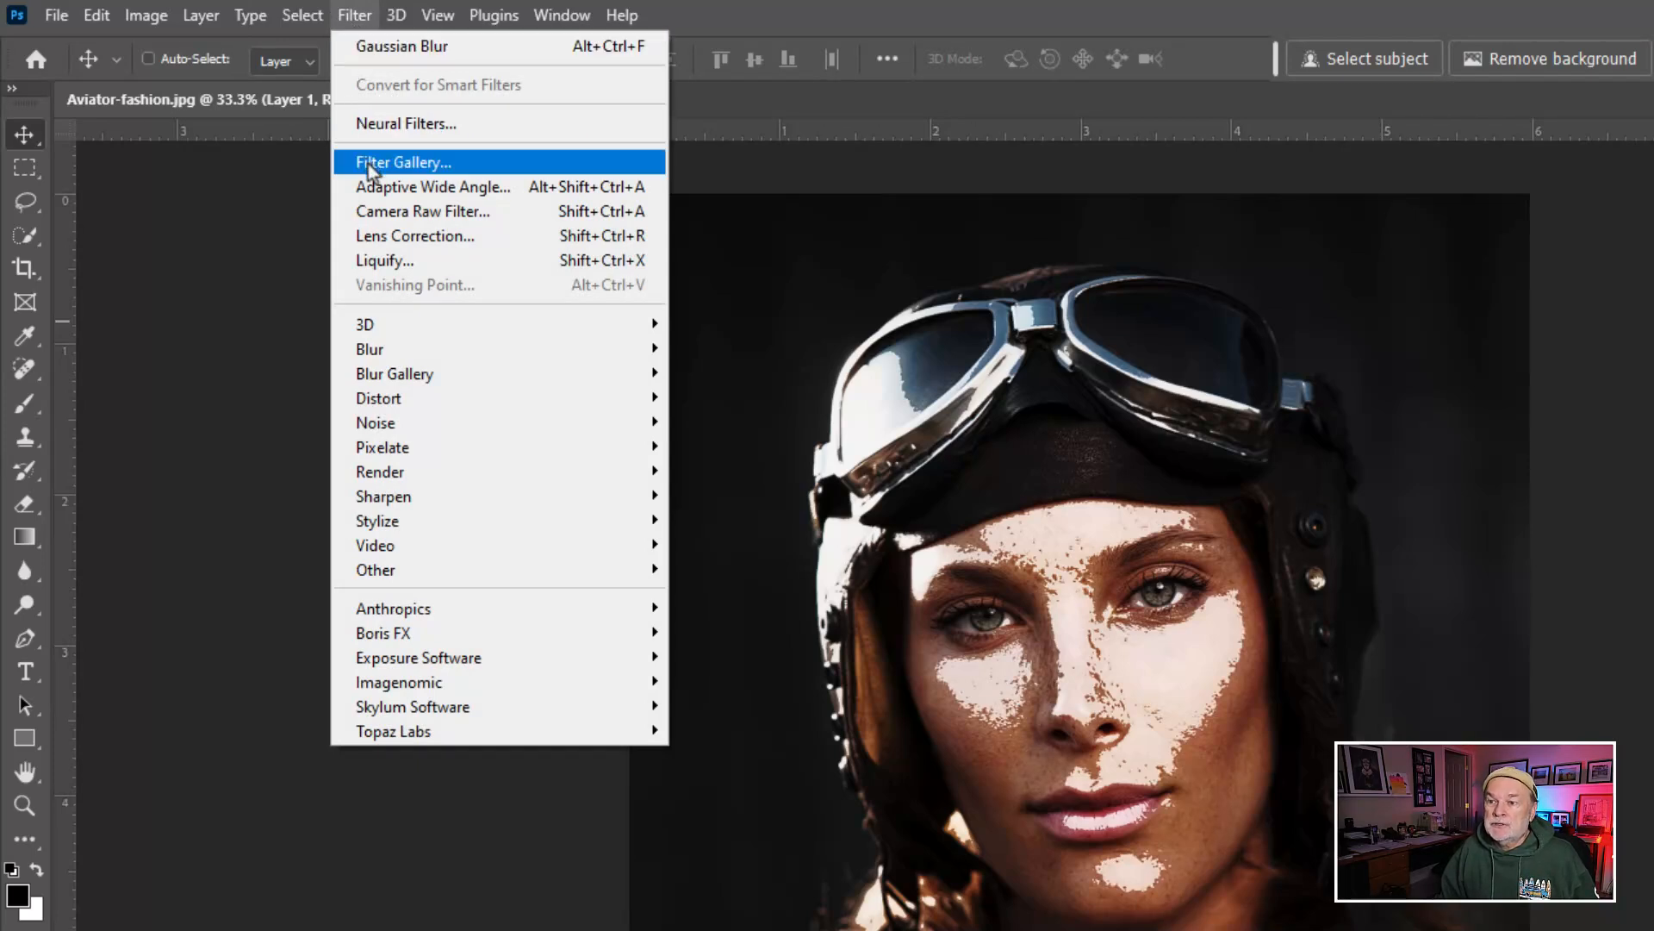
{"action": "mouse_move", "coordinate": [394, 349]}
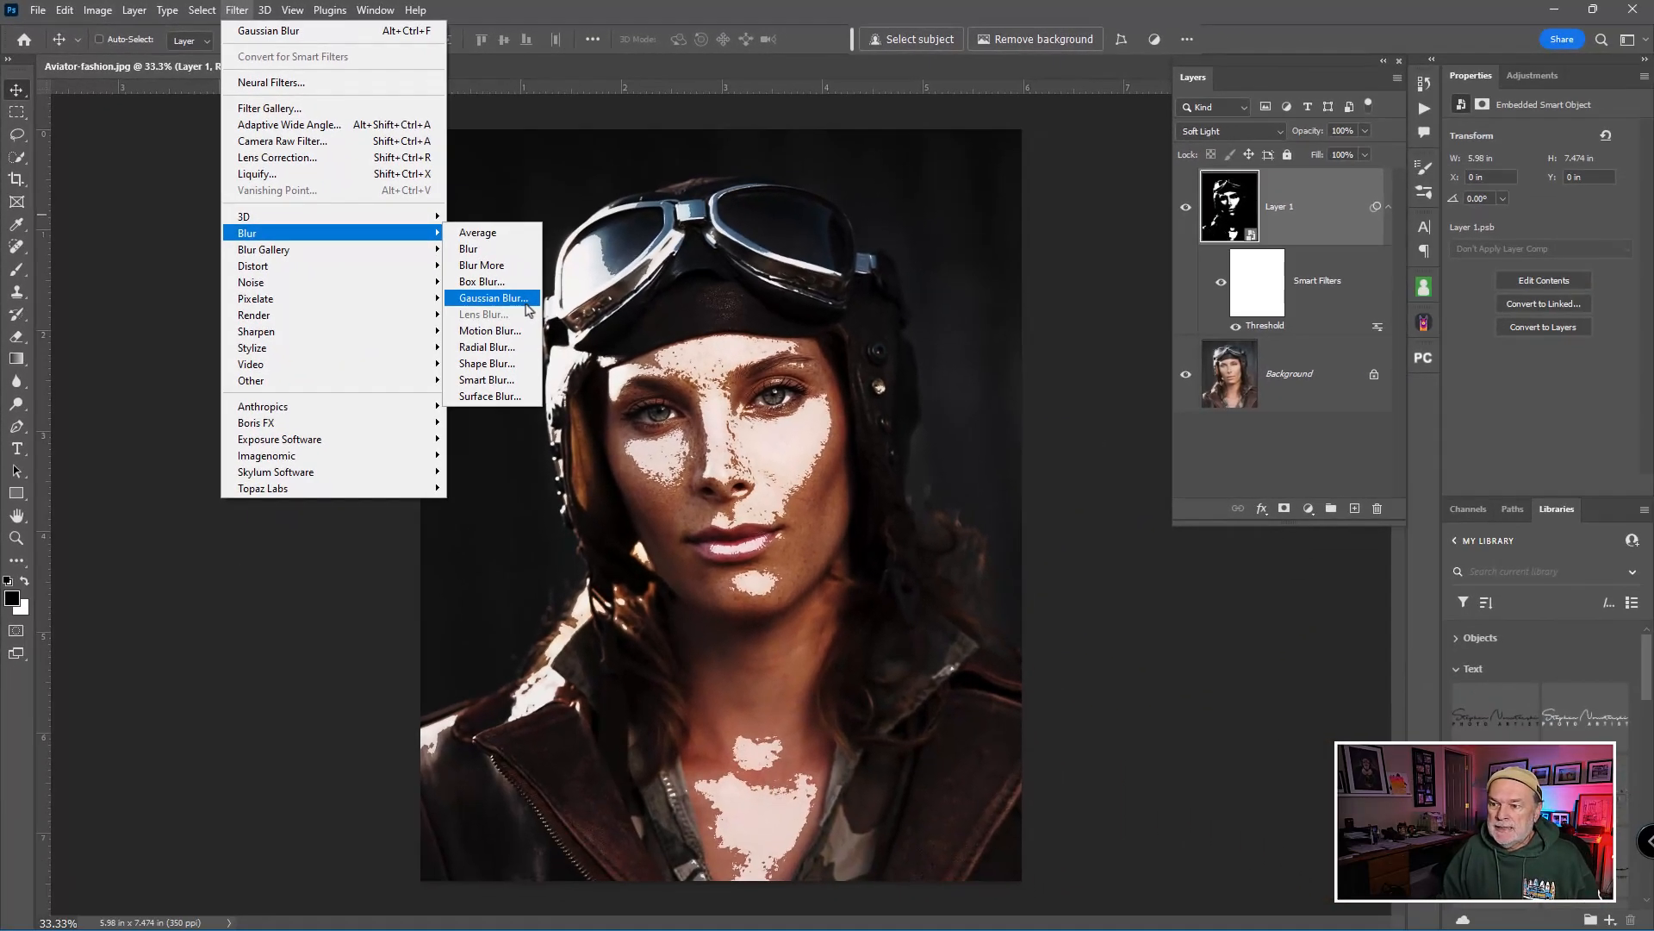
{"action": "left_click", "coordinate": [788, 456]}
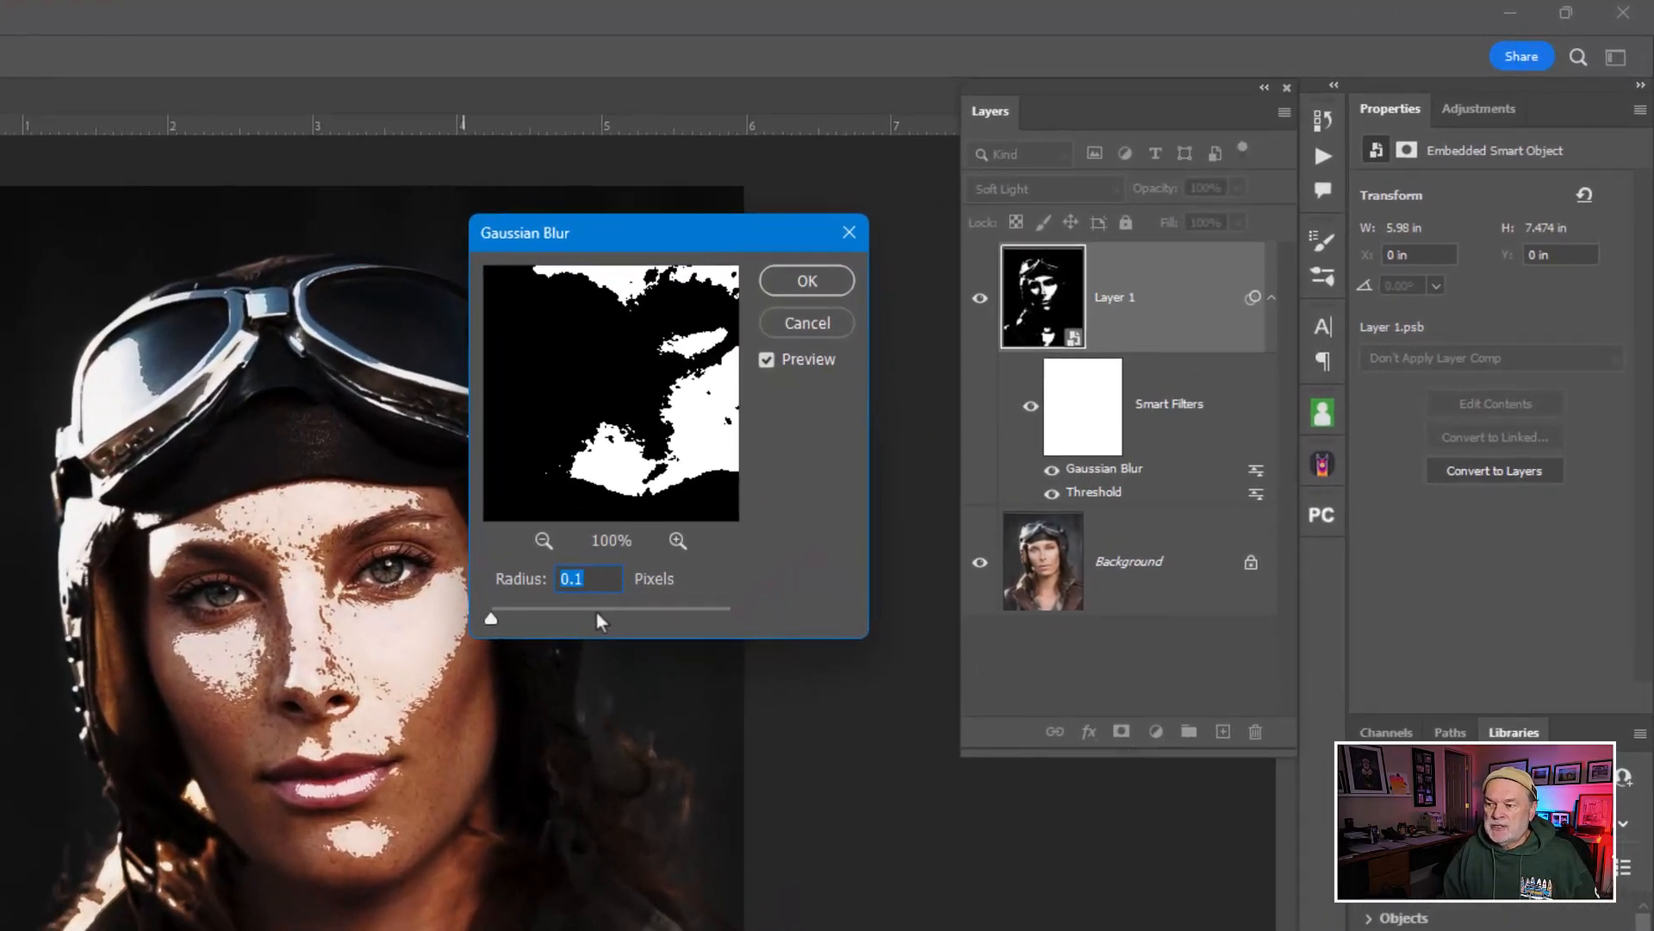
{"action": "left_click_drag", "start_coordinate": [637, 241], "coordinate": [670, 215]}
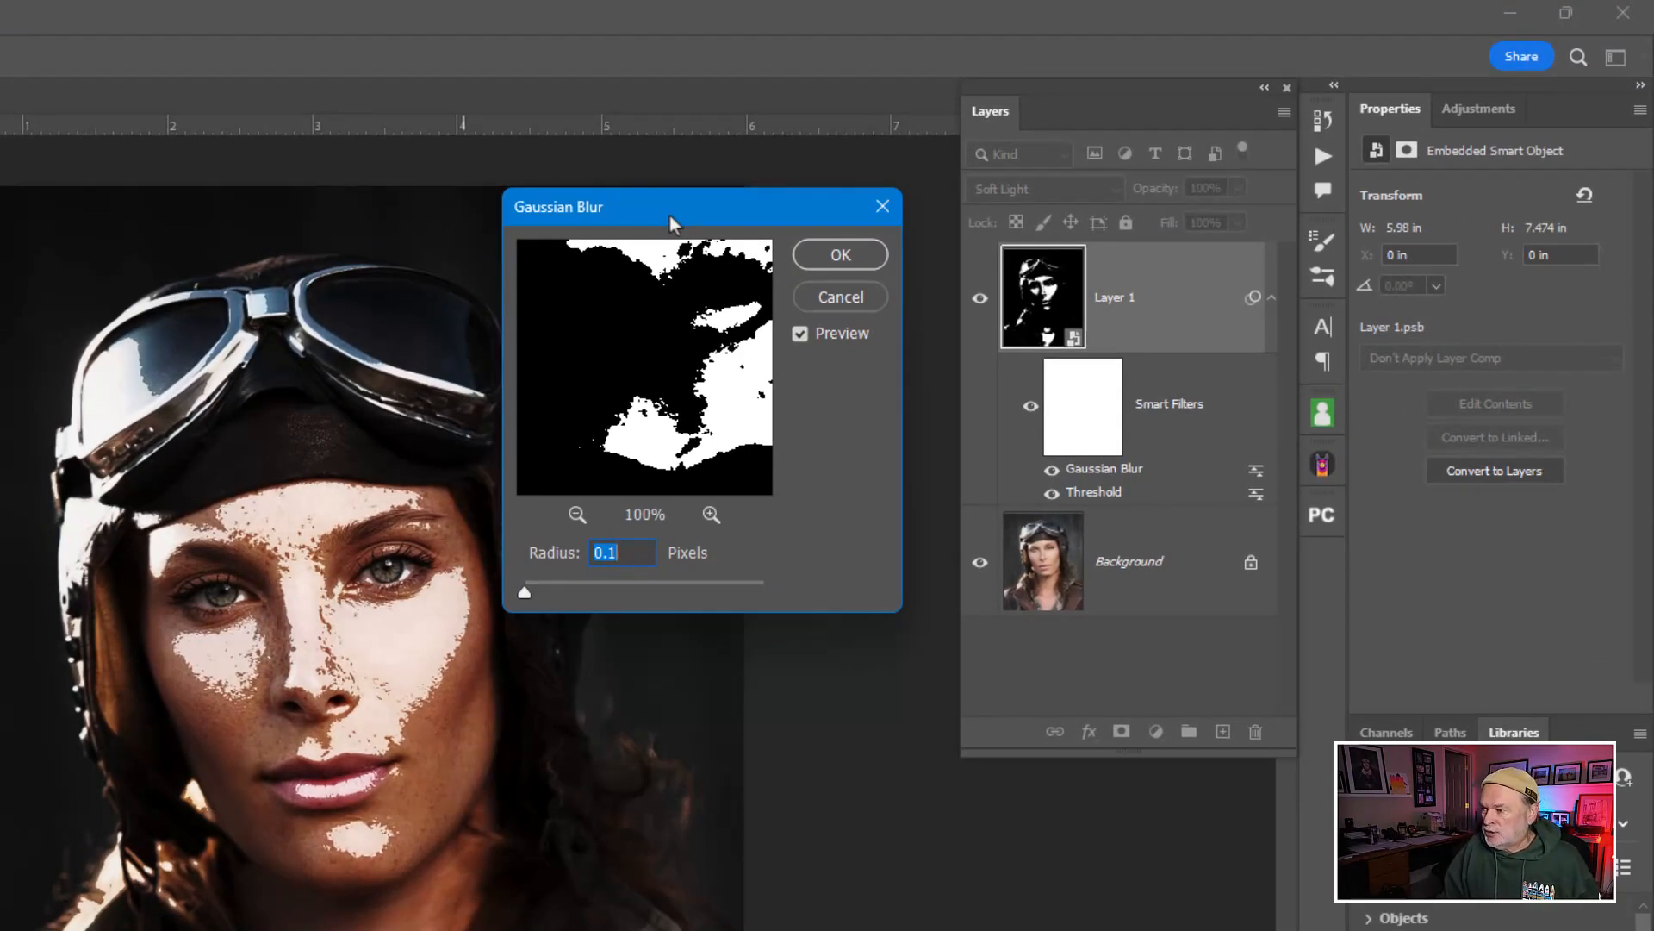
{"action": "left_click", "coordinate": [525, 593]}
{"action": "left_click_drag", "start_coordinate": [524, 593], "coordinate": [639, 595]}
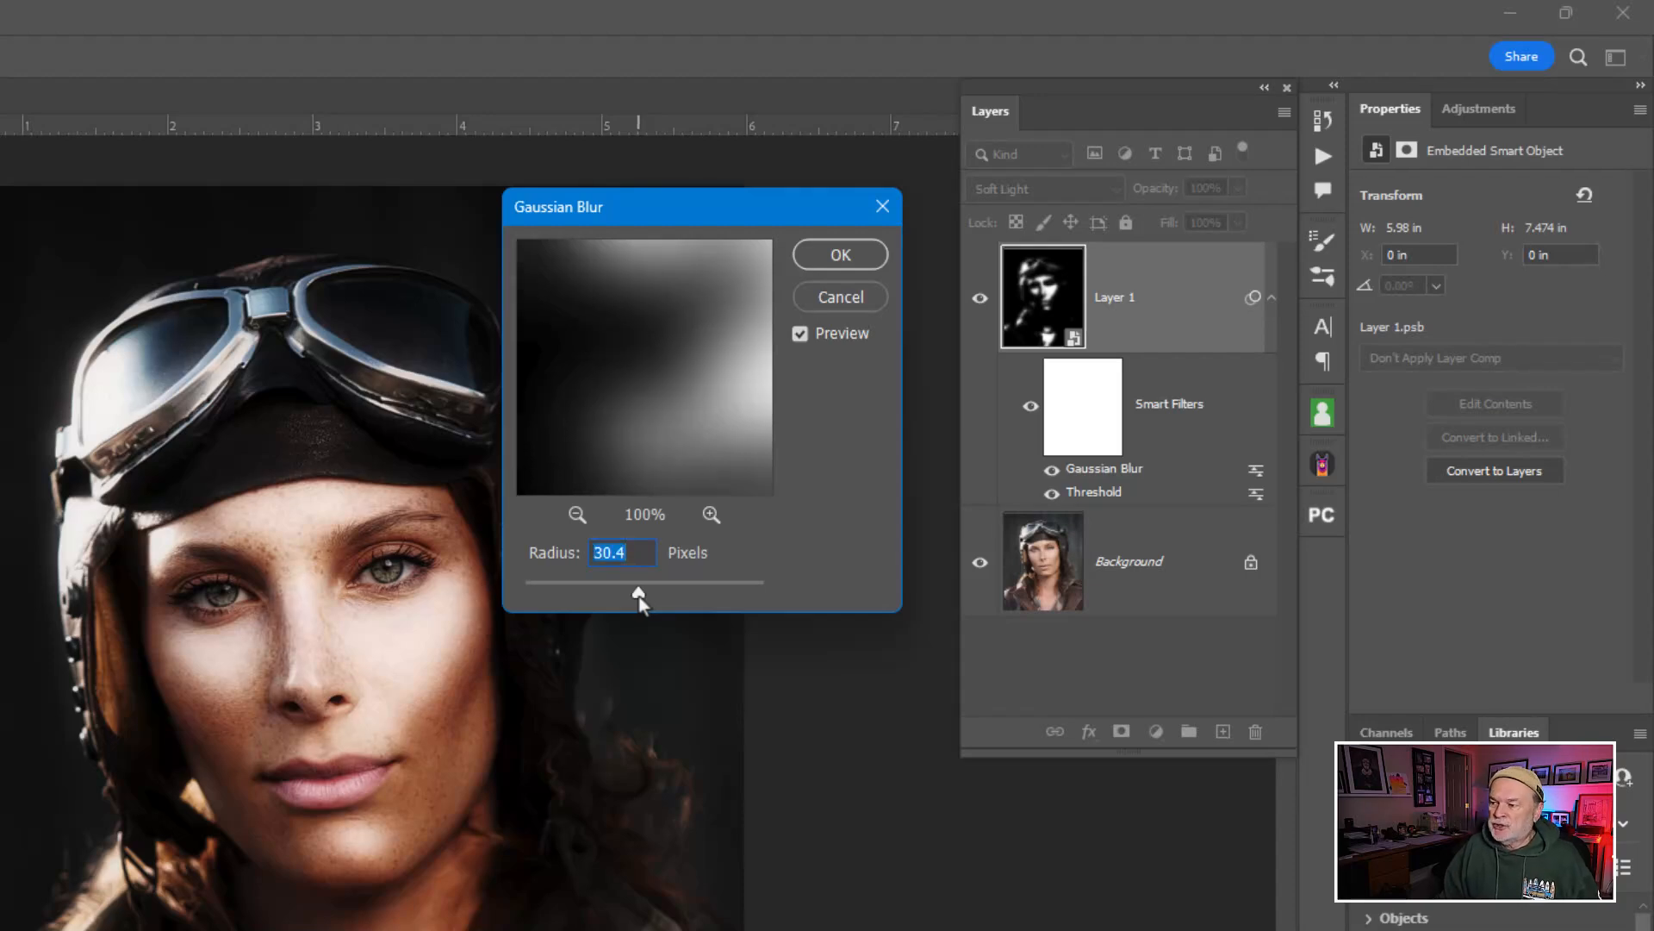
{"action": "mouse_move", "coordinate": [639, 595]}
{"action": "left_mouse_down"}
{"action": "mouse_move", "coordinate": [671, 596]}
{"action": "mouse_move", "coordinate": [639, 596]}
{"action": "left_mouse_up"}
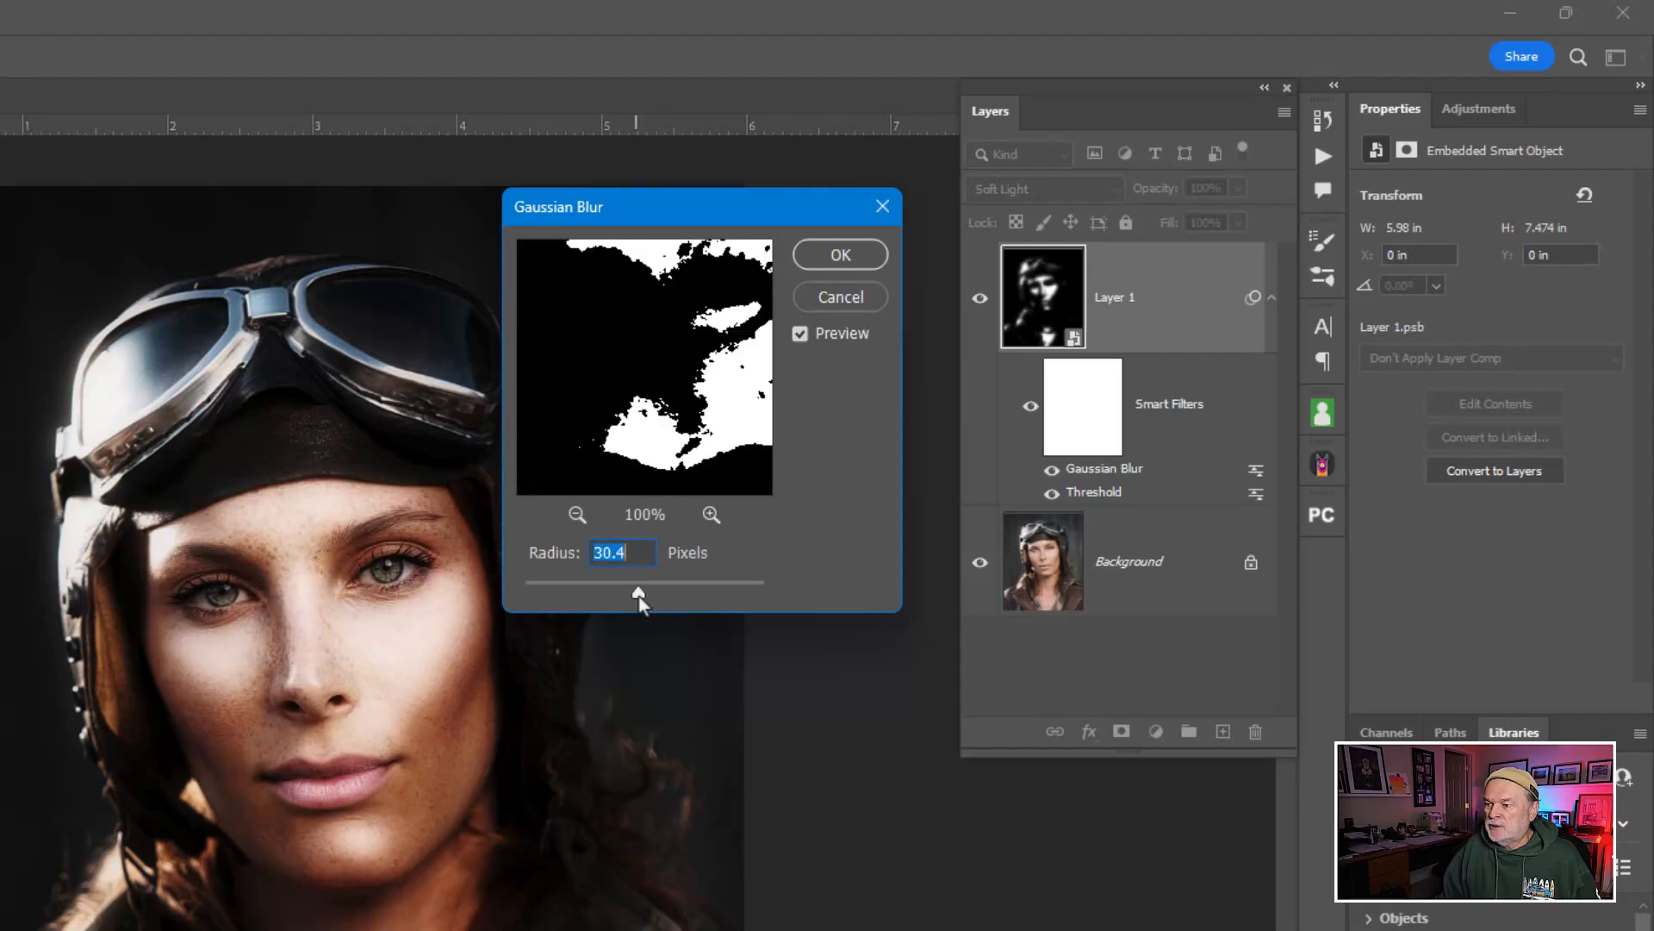
{"action": "left_click", "coordinate": [841, 258]}
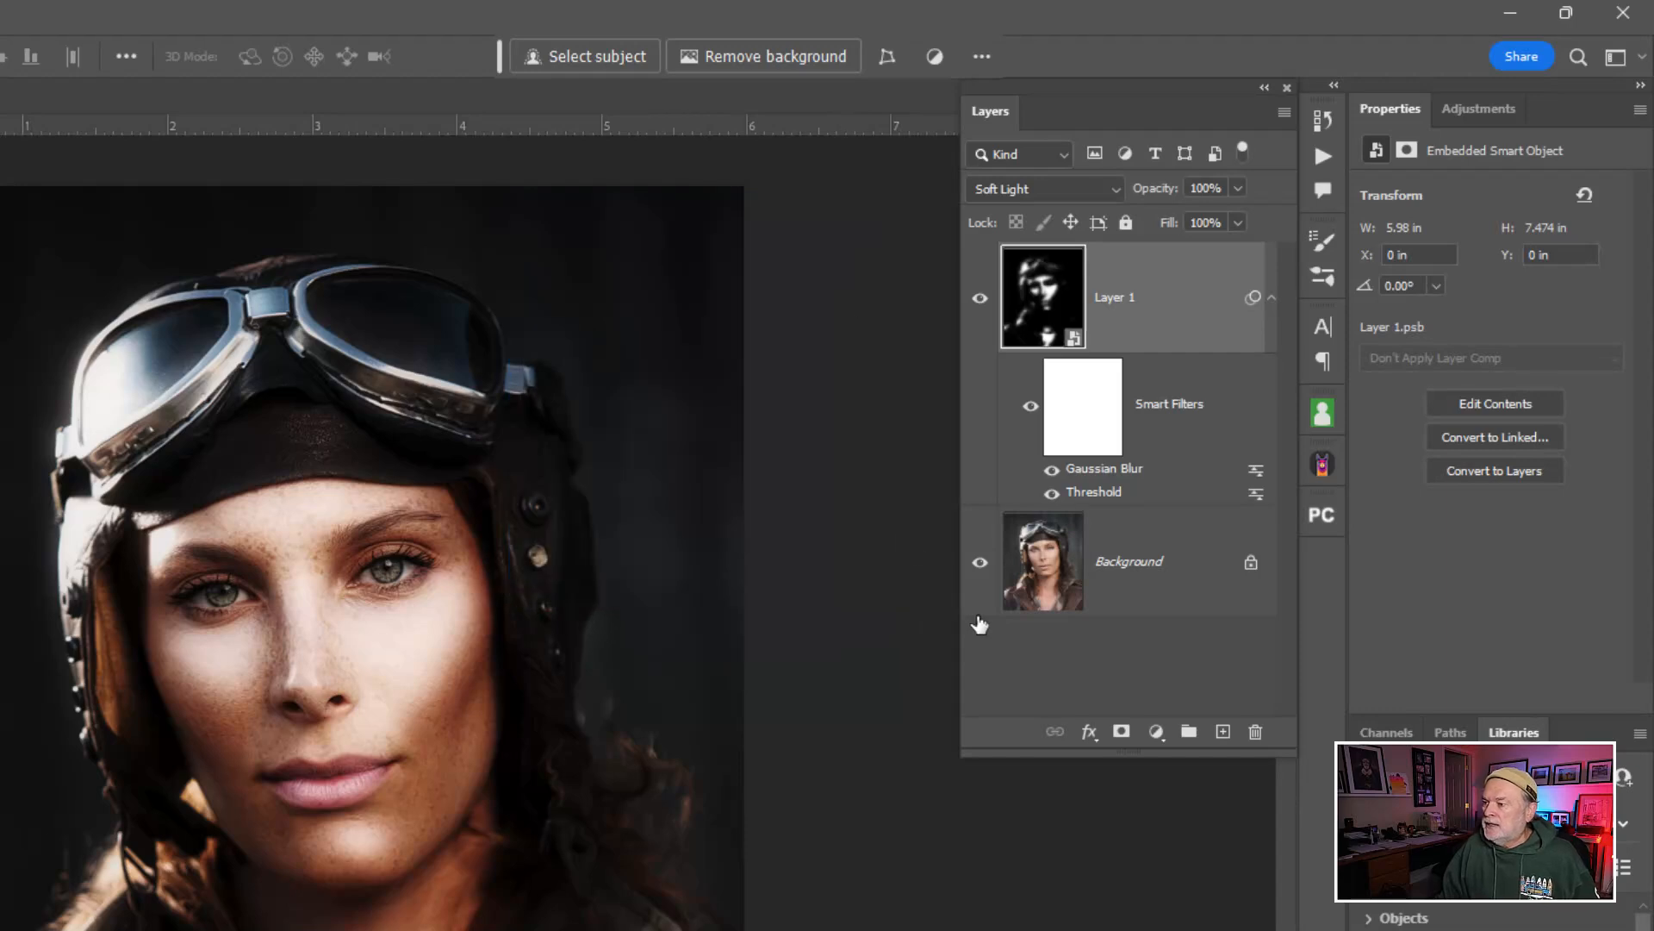
- Compare the portrait with and without Layer 1, and lower Layer 1's opacity to 75%
{"action": "left_click", "coordinate": [981, 563], "text": "alt"}
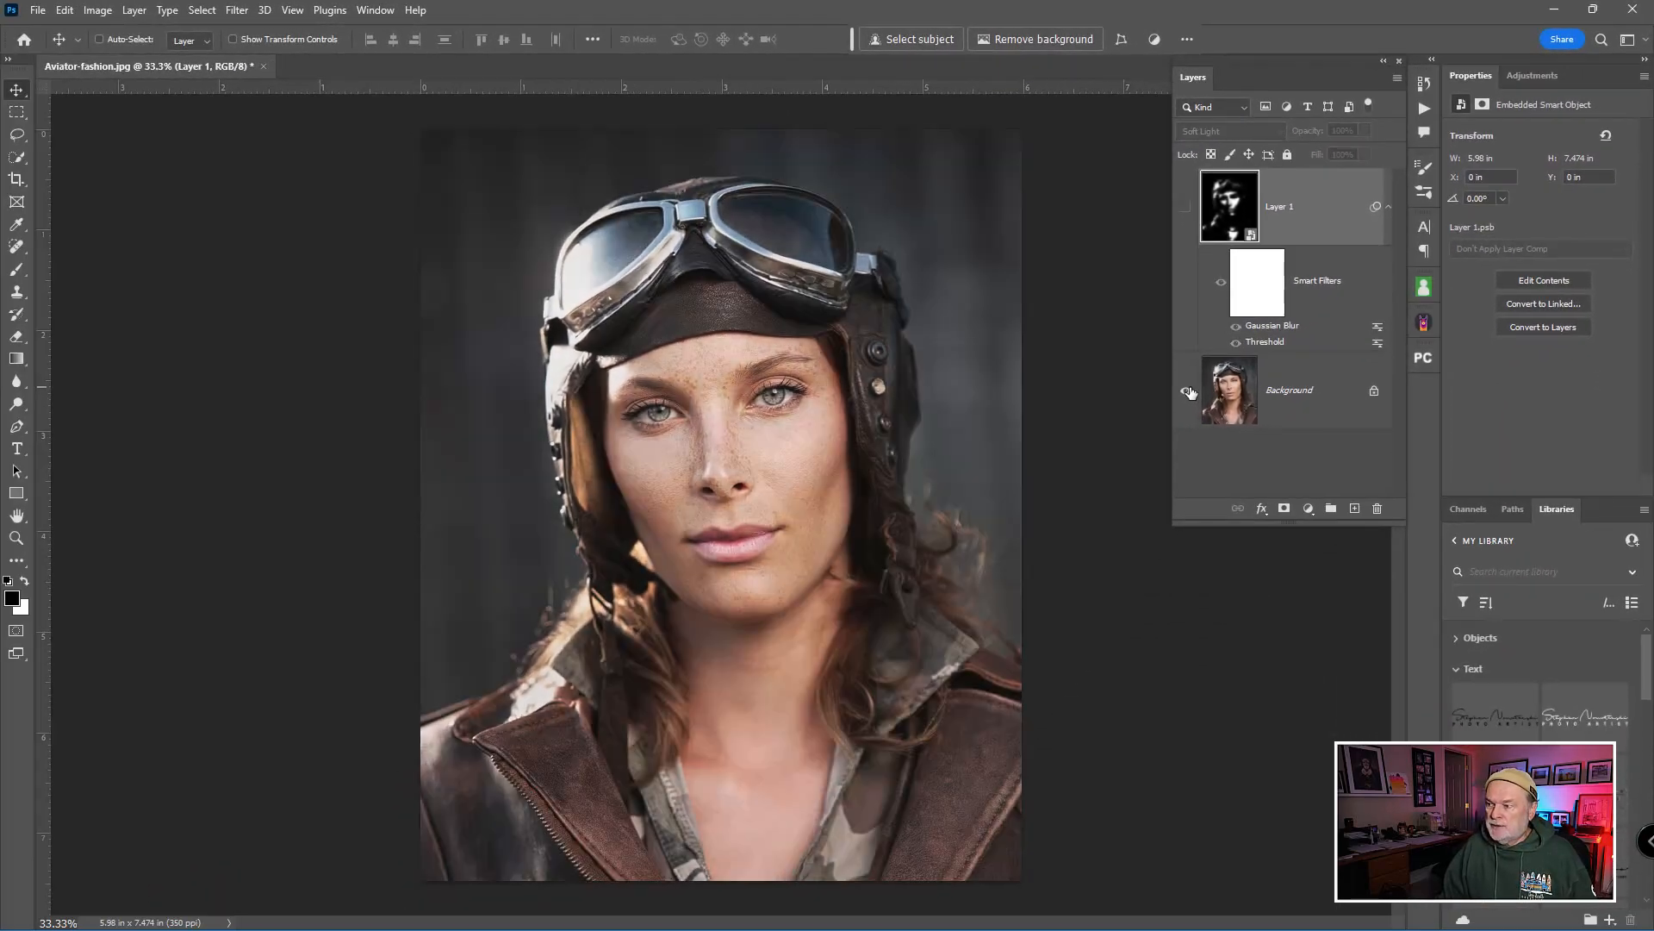
{"action": "left_click", "coordinate": [1189, 392], "text": "alt"}
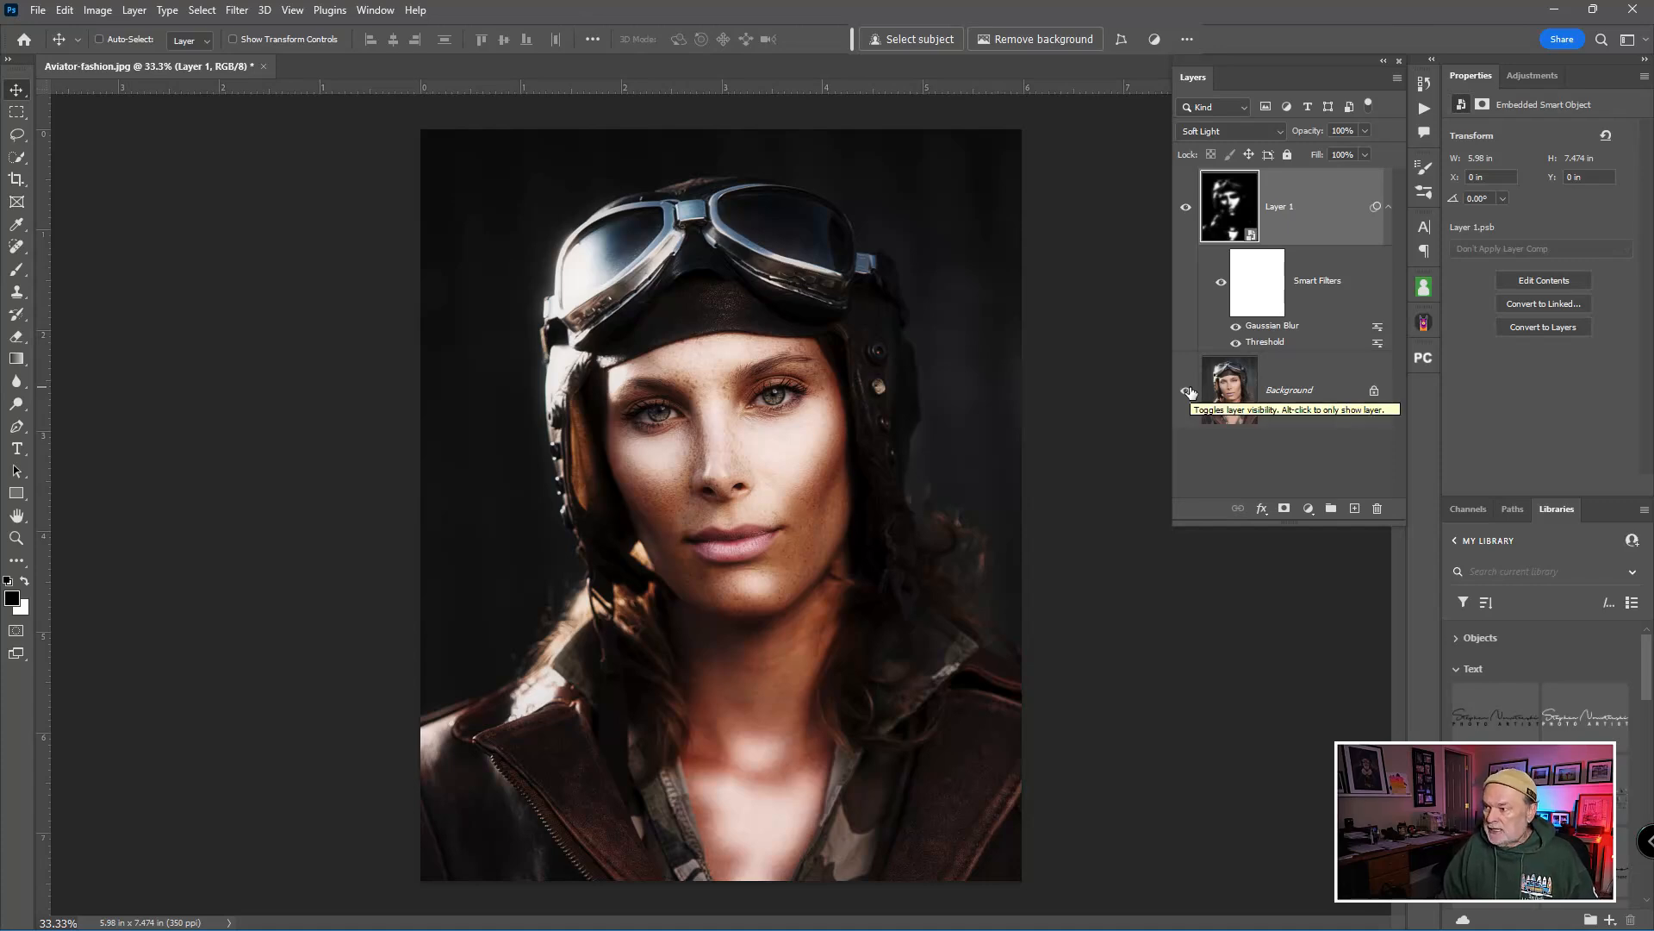
{"action": "left_click", "coordinate": [1189, 392], "text": "alt"}
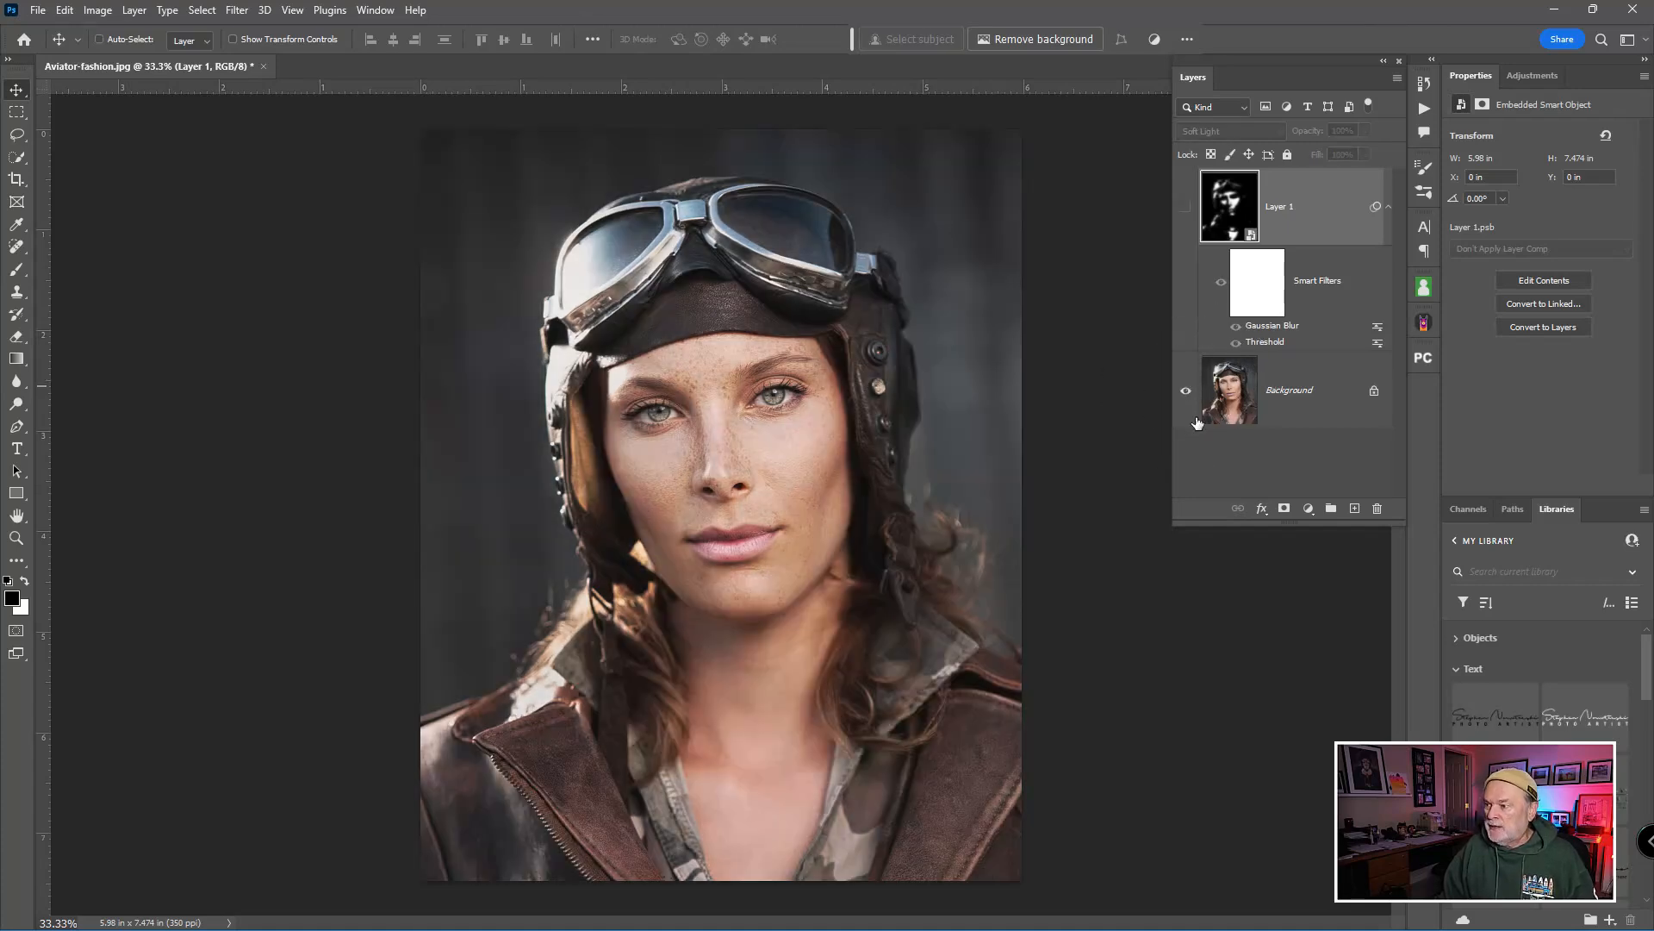
{"action": "left_click", "coordinate": [1189, 393], "text": "alt"}
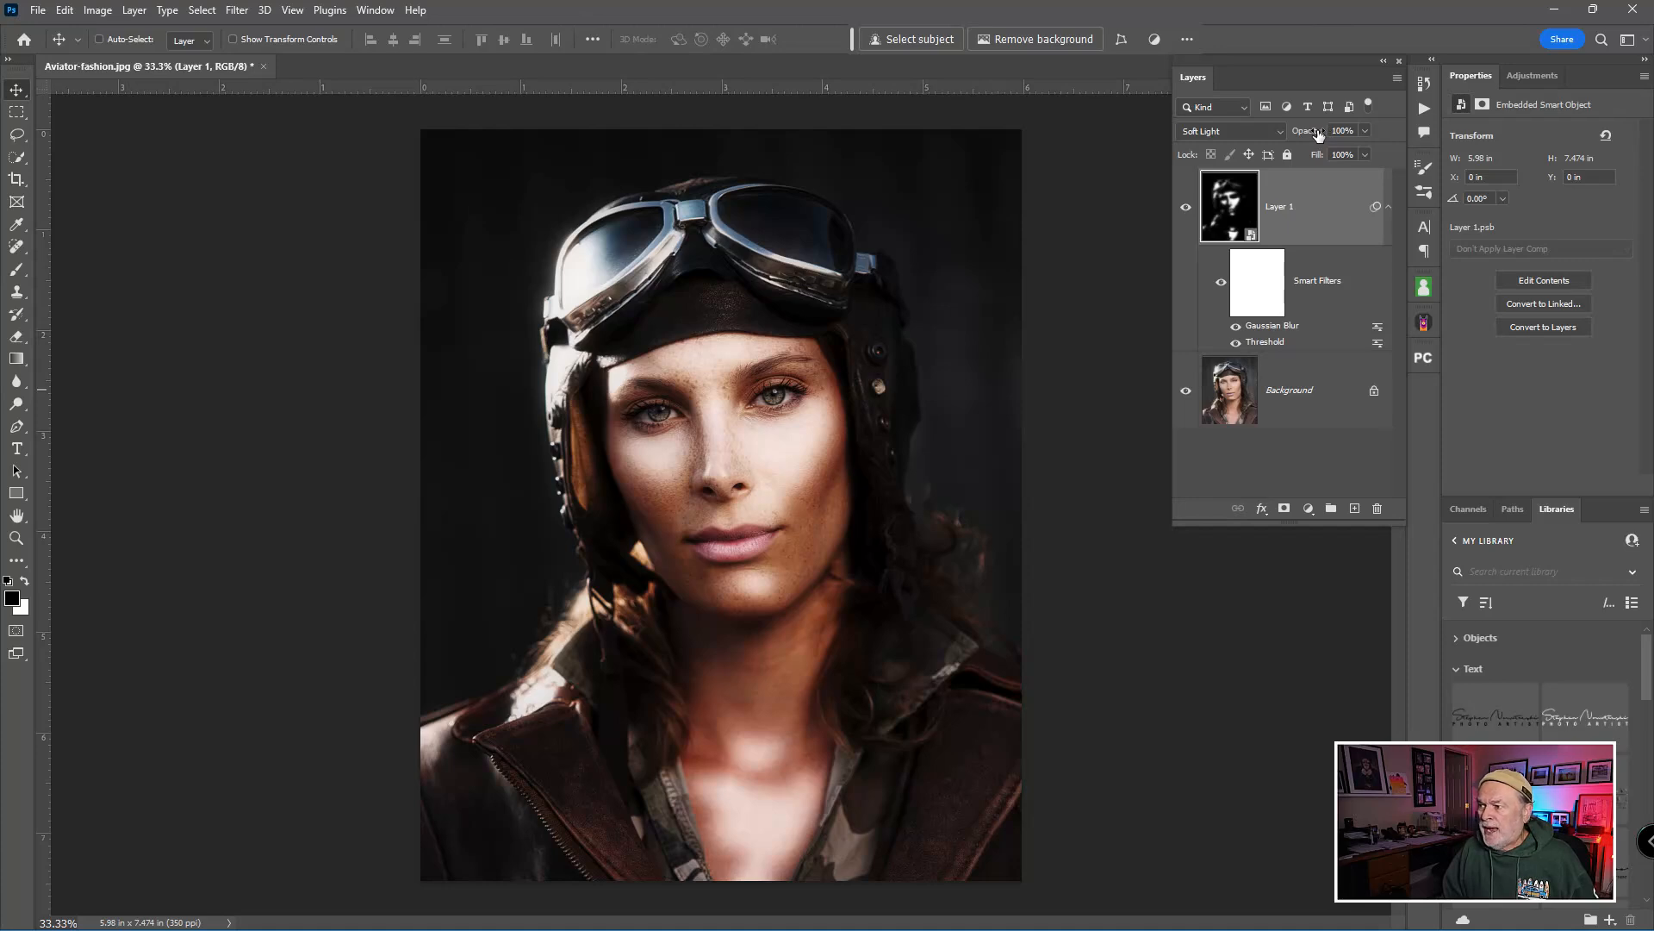
{"action": "left_click_drag", "start_coordinate": [1318, 136], "coordinate": [1304, 137]}
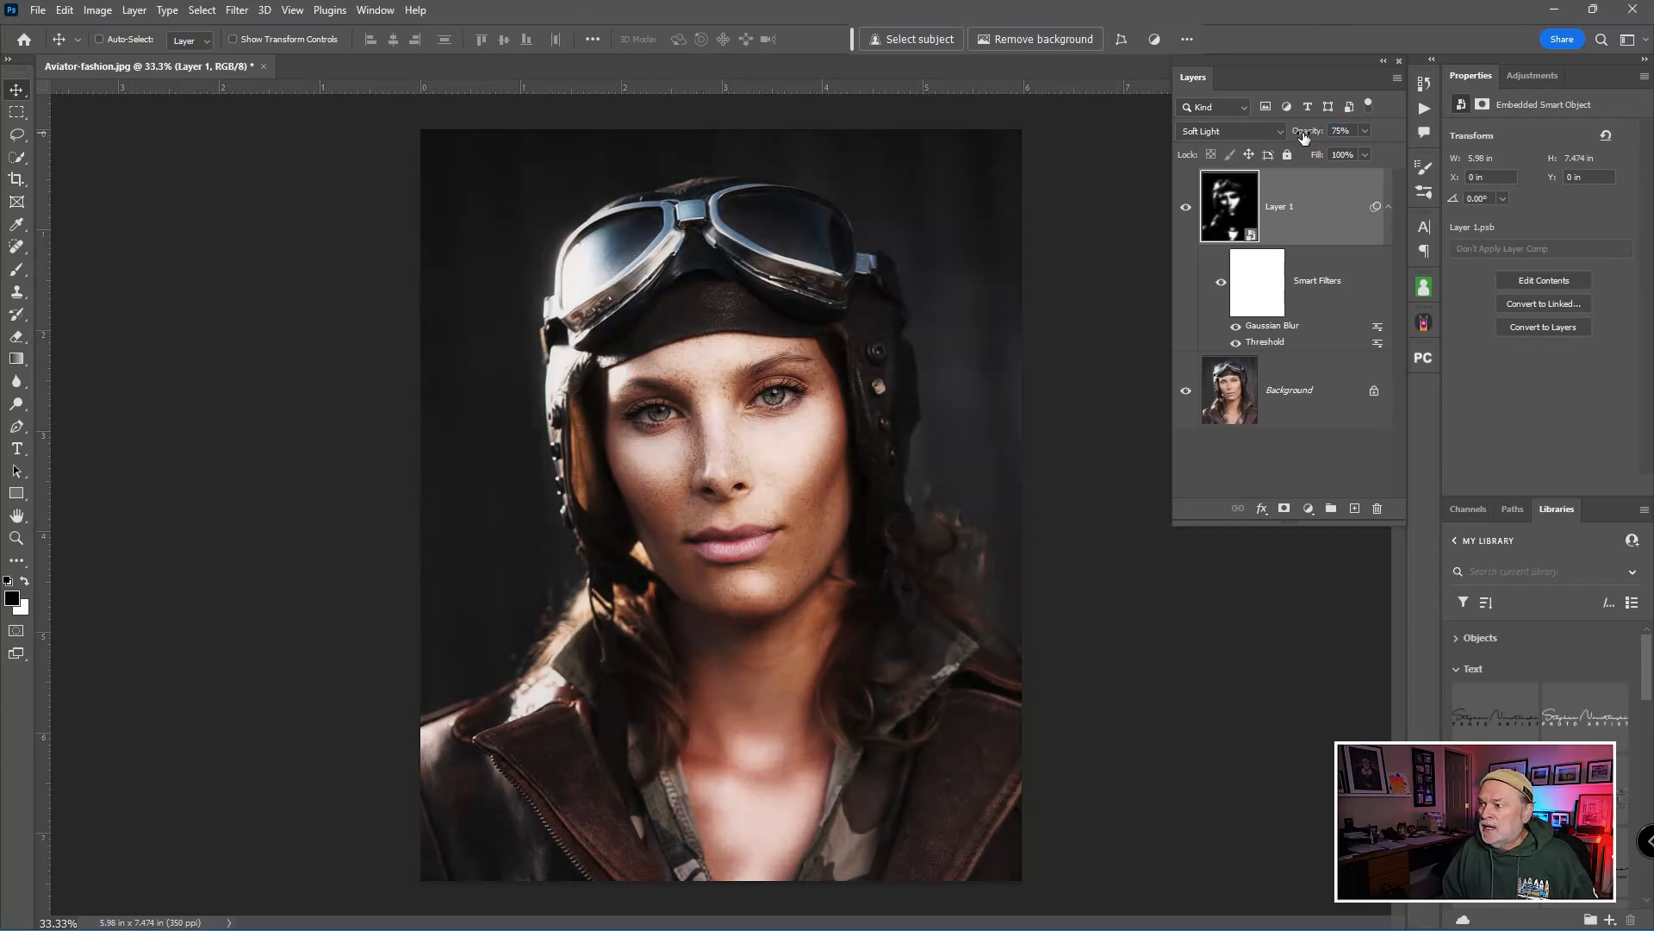
- Compare the portrait with and without Layer 1, and raise Layer 1's opacity to 100%
{"action": "left_click", "coordinate": [1186, 207]}
{"action": "left_click", "coordinate": [1187, 207]}
{"action": "left_click", "coordinate": [1187, 207]}
{"action": "left_click", "coordinate": [1186, 207]}
{"action": "left_click_drag", "start_coordinate": [1308, 137], "coordinate": [1436, 135]}
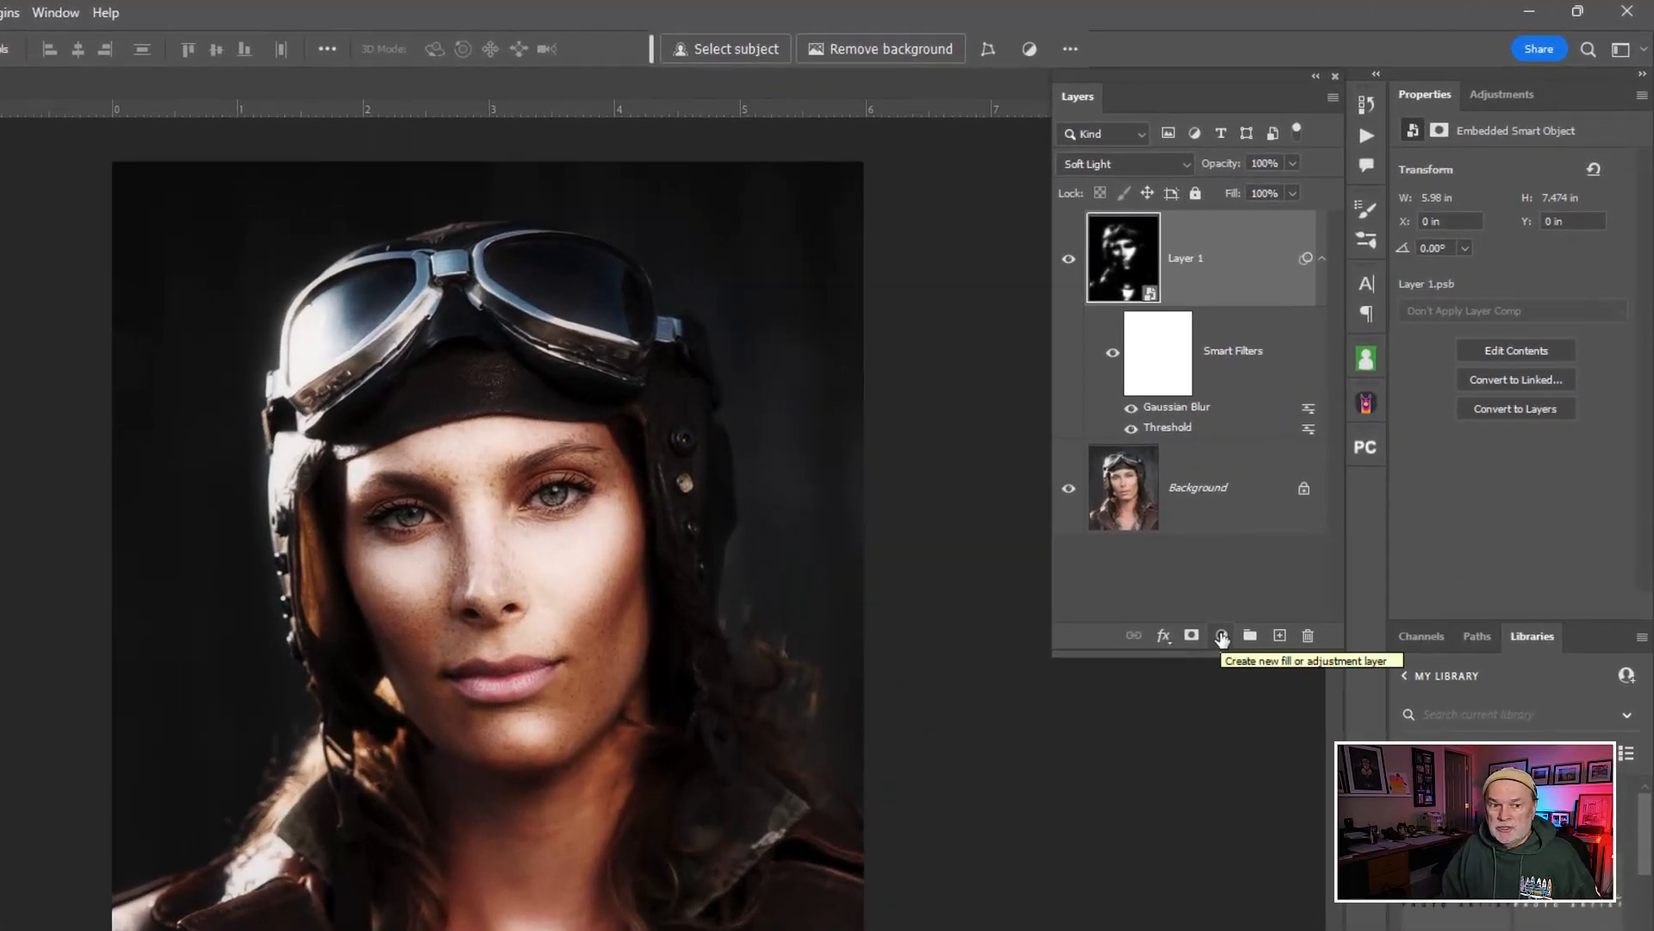
- Add a Color Balance adjustment layer above Layer 1 with midtones set to -20 Cyan/Red and +18 Yellow/Blue
{"action": "left_click", "coordinate": [1222, 637]}
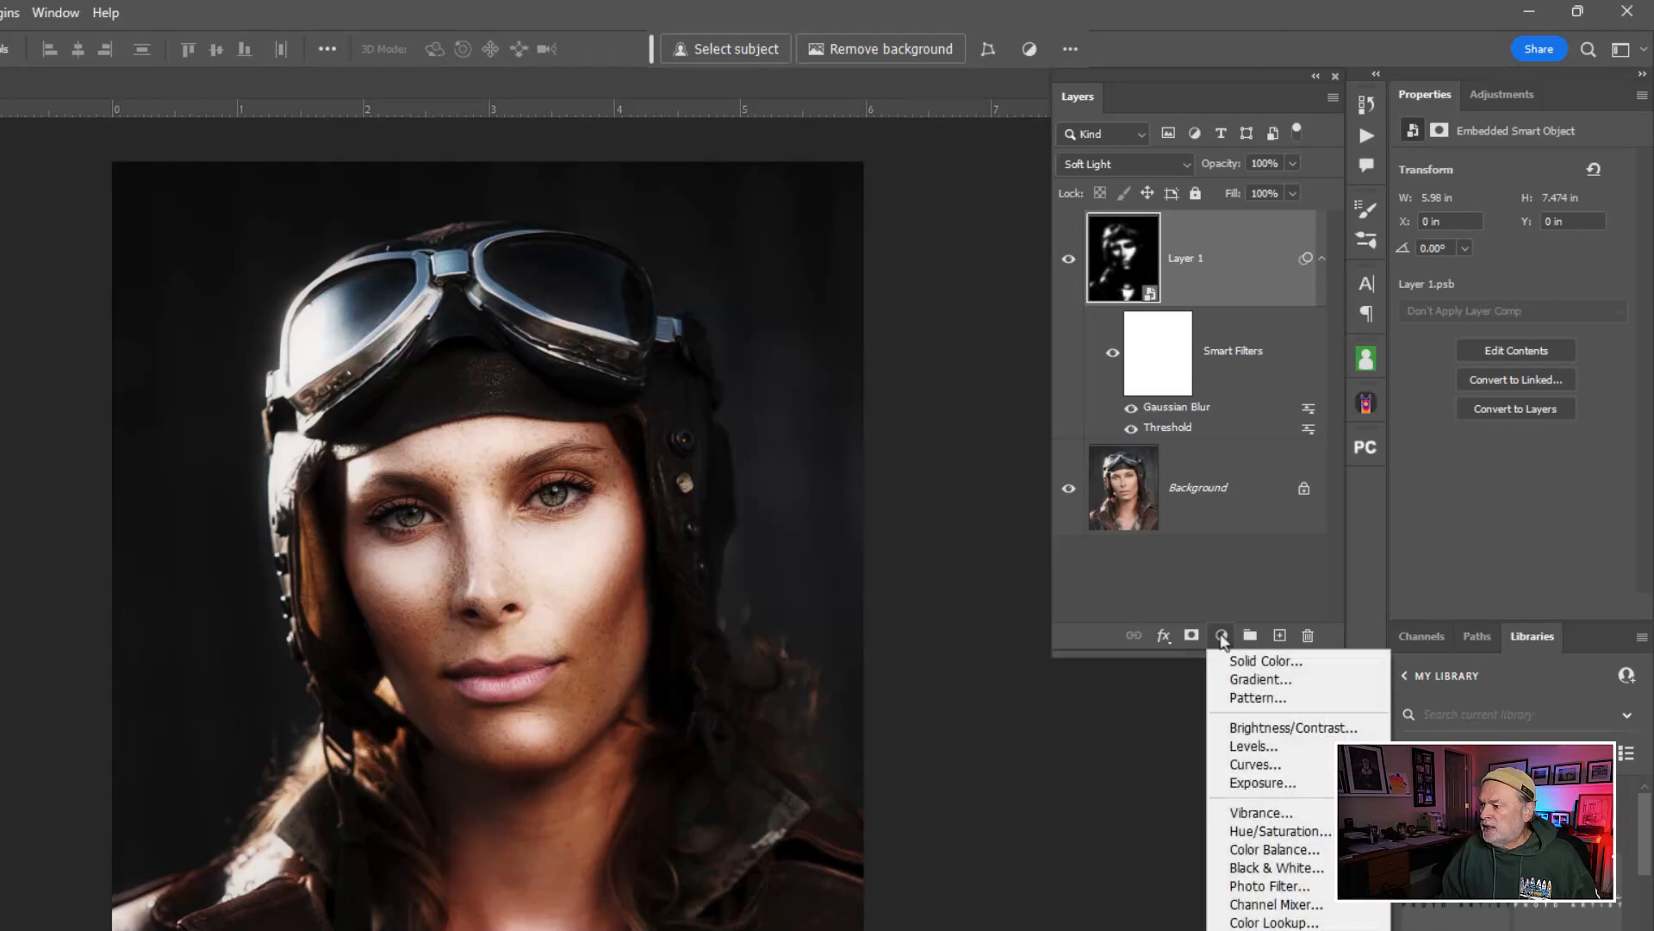
{"action": "left_click", "coordinate": [1276, 850]}
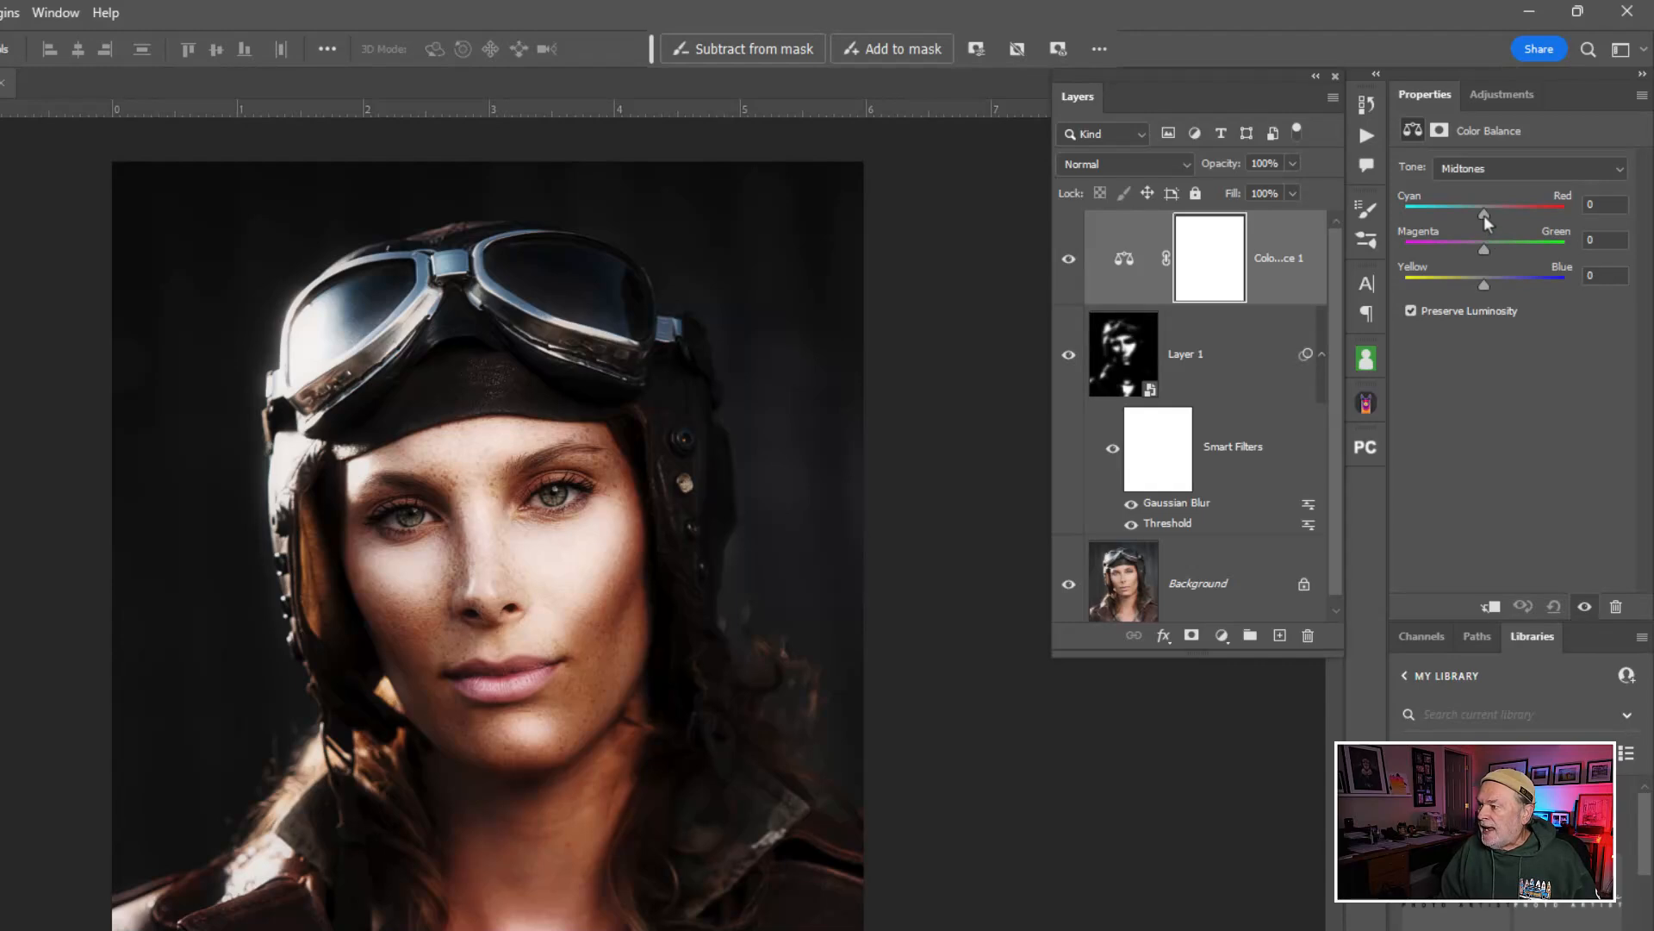
{"action": "left_click_drag", "start_coordinate": [1483, 215], "coordinate": [1468, 213]}
{"action": "left_click_drag", "start_coordinate": [1485, 286], "coordinate": [1498, 283]}
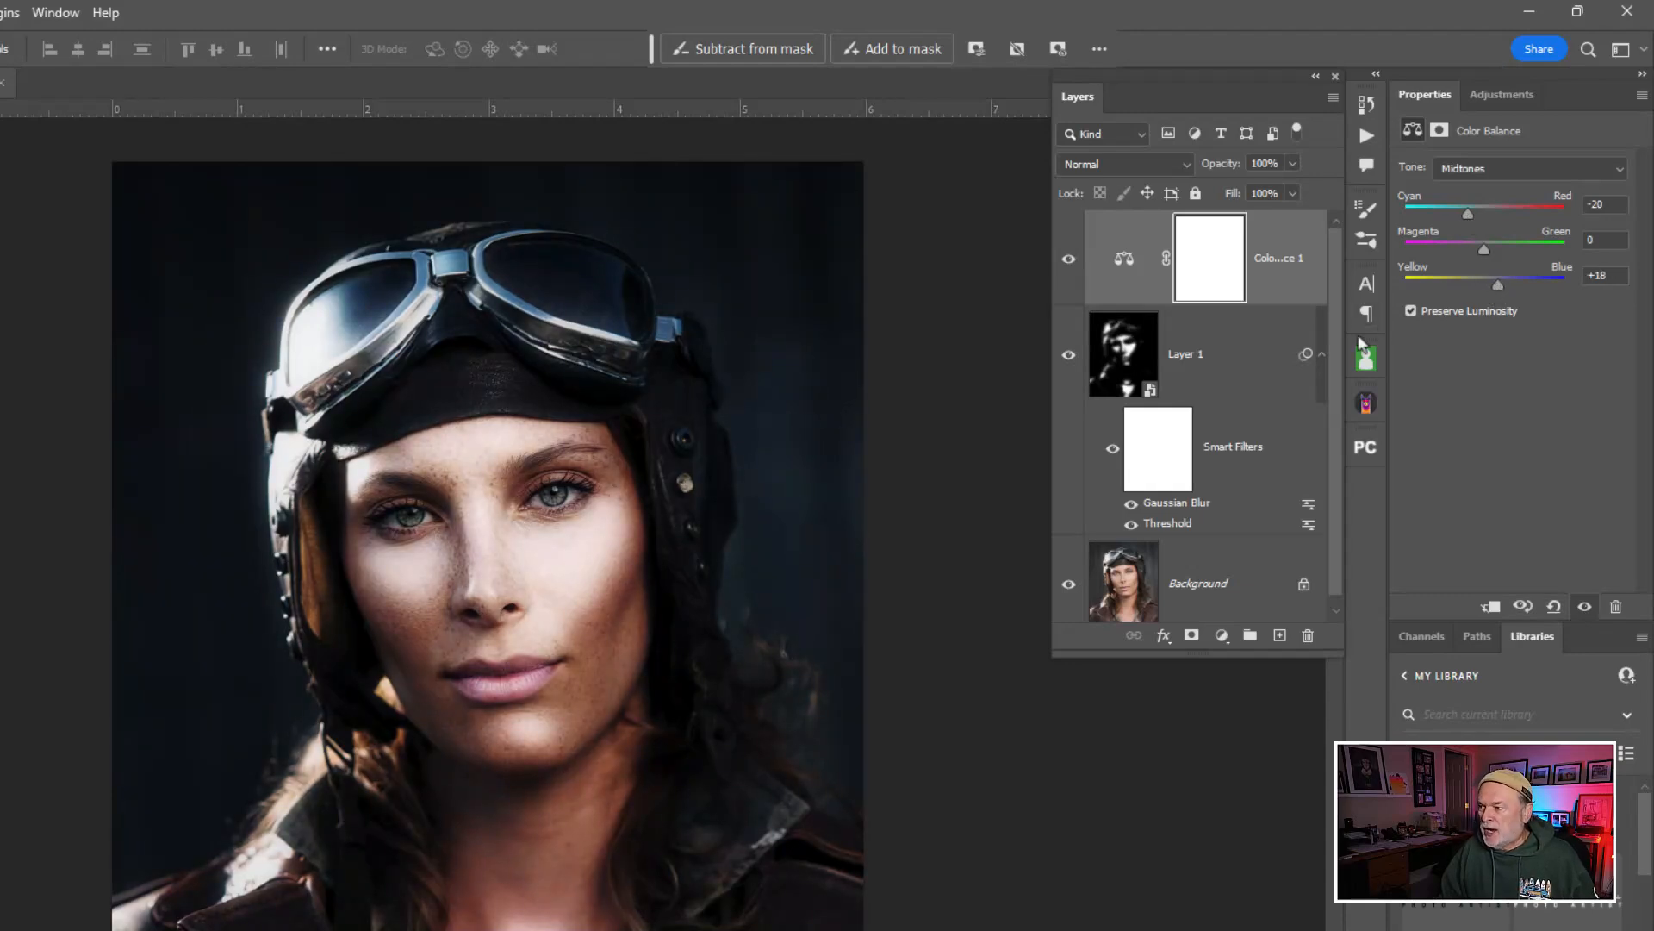
- Compare the portrait with and without the Color Balance layer, and leave that adjustment hidden
{"action": "left_click", "coordinate": [1070, 259]}
{"action": "left_click", "coordinate": [1070, 258]}
{"action": "left_click", "coordinate": [1077, 258]}
{"action": "left_click", "coordinate": [1077, 258]}
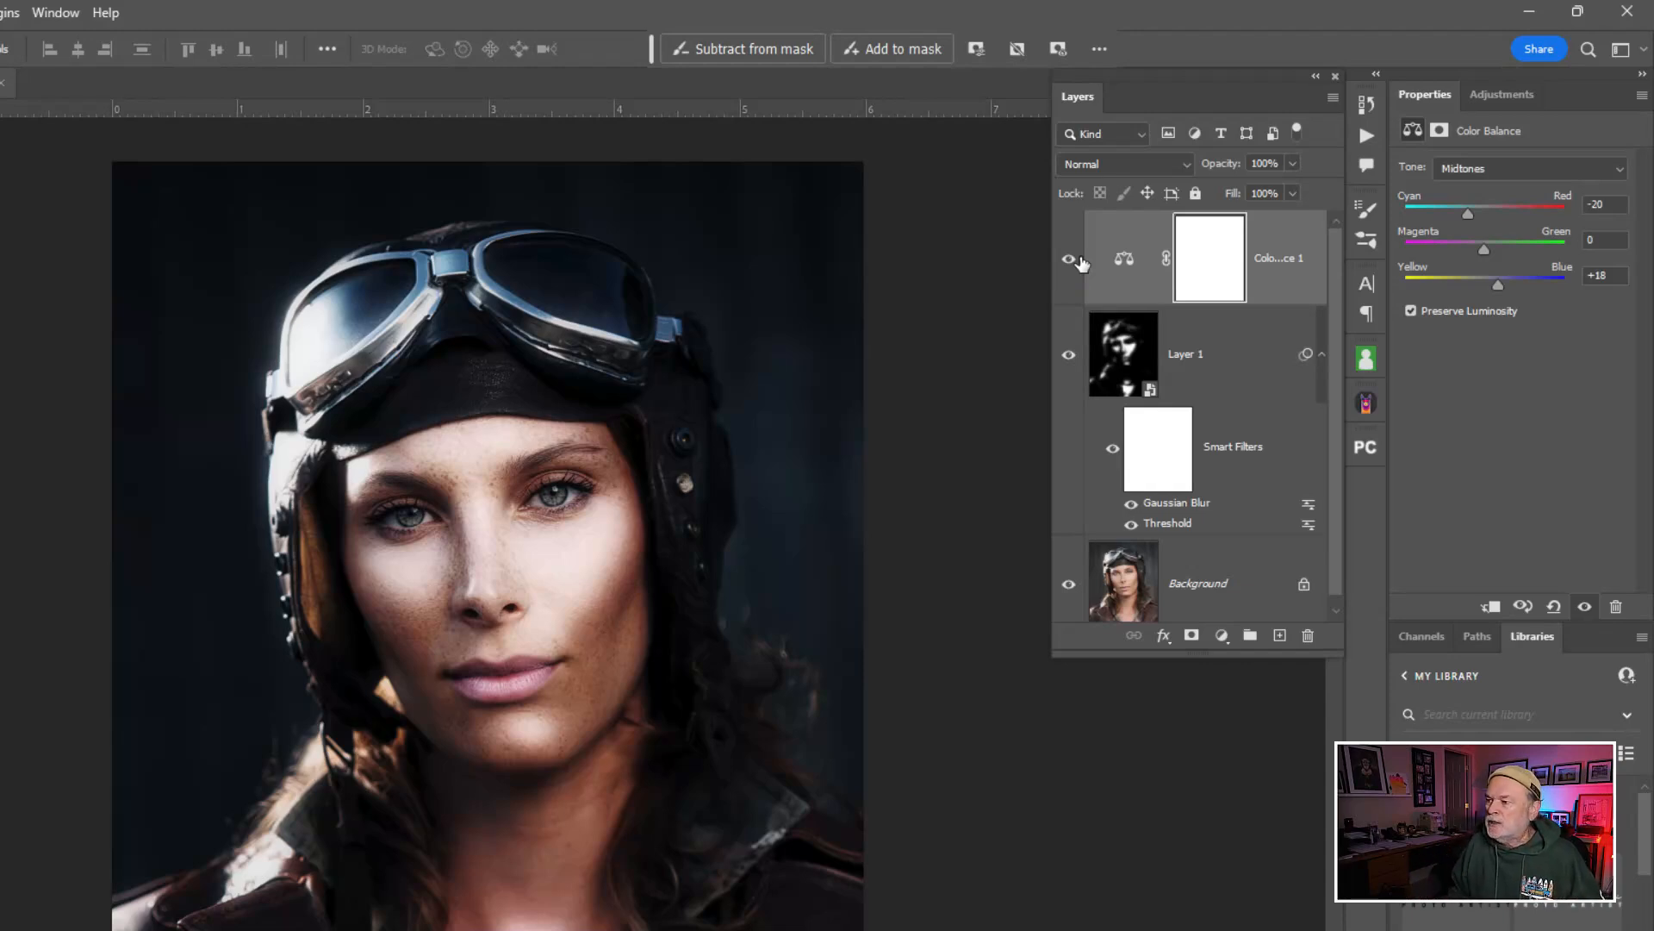
{"action": "left_click", "coordinate": [1077, 259]}
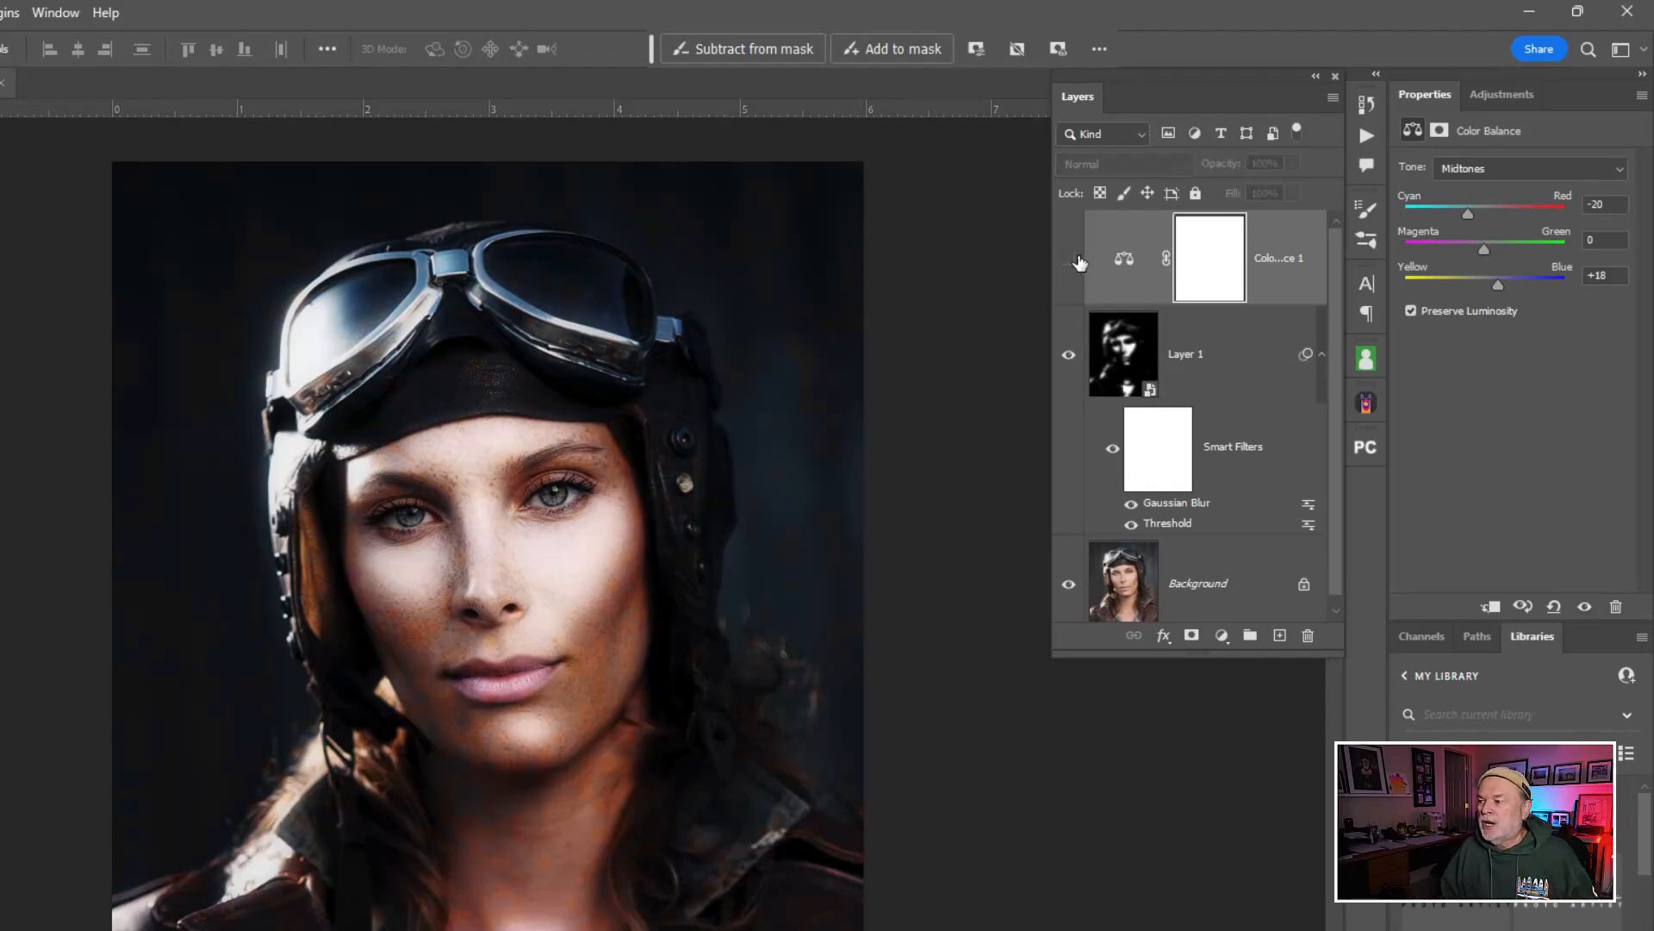
- Set the level of Layer 1's Threshold smart filter to 161
{"action": "left_click", "coordinate": [1113, 368]}
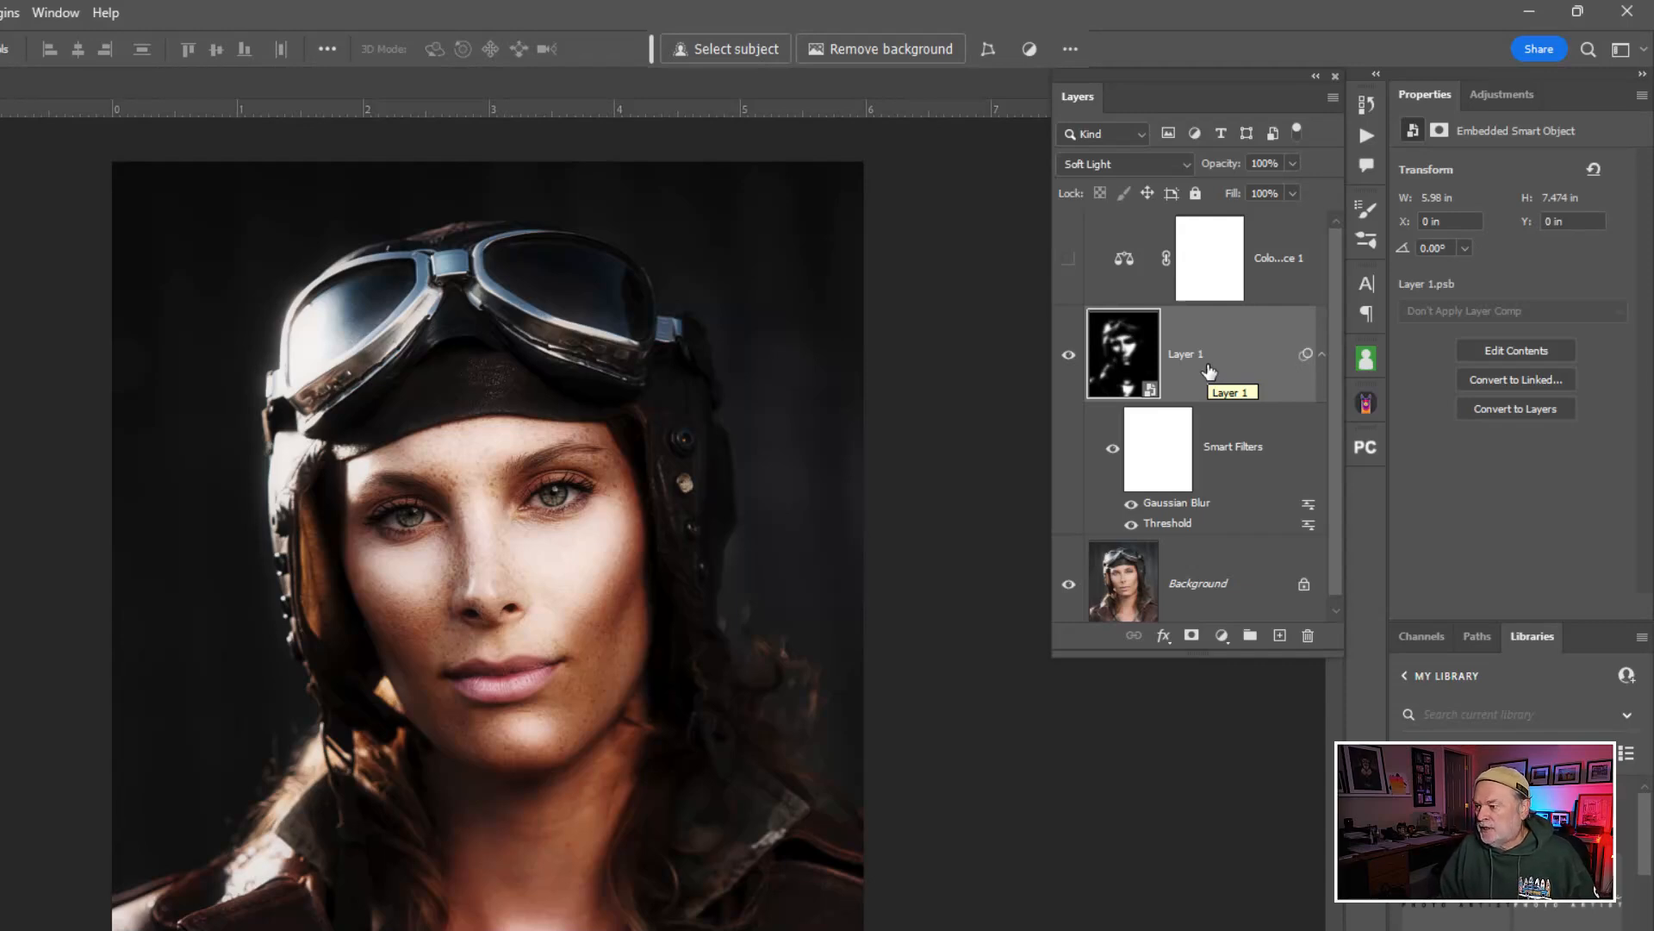
{"action": "double_click", "coordinate": [1168, 524]}
{"action": "left_click", "coordinate": [677, 459]}
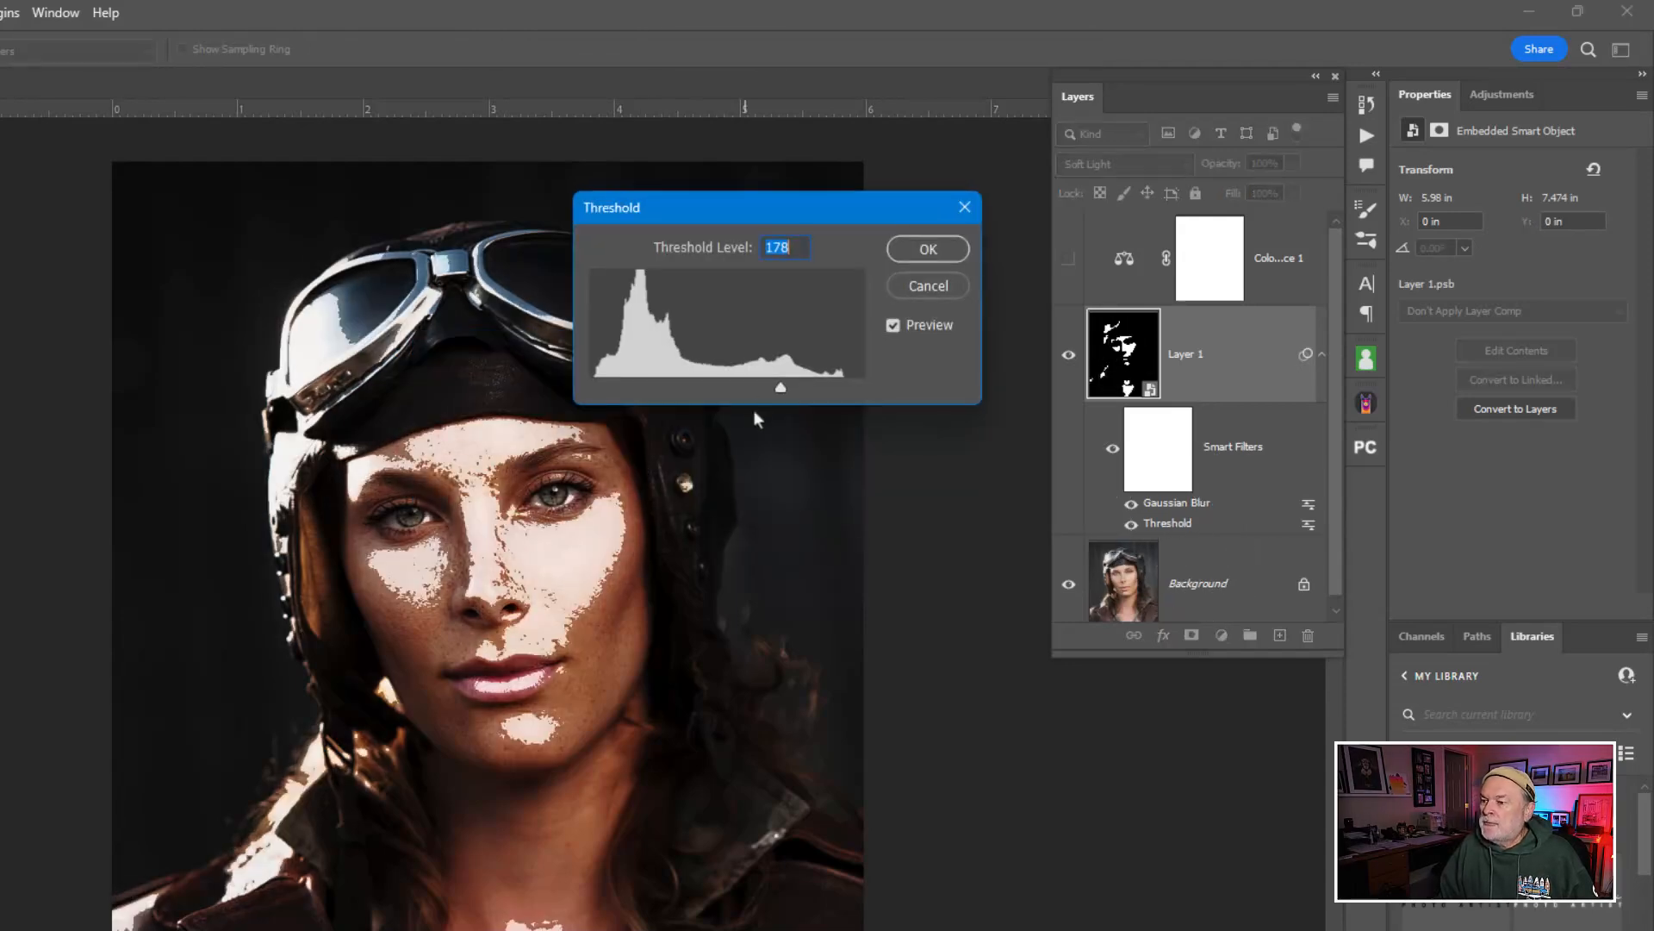
{"action": "mouse_move", "coordinate": [781, 394]}
{"action": "left_mouse_down"}
{"action": "mouse_move", "coordinate": [746, 395]}
{"action": "mouse_move", "coordinate": [793, 393]}
{"action": "mouse_move", "coordinate": [762, 395]}
{"action": "left_mouse_up"}
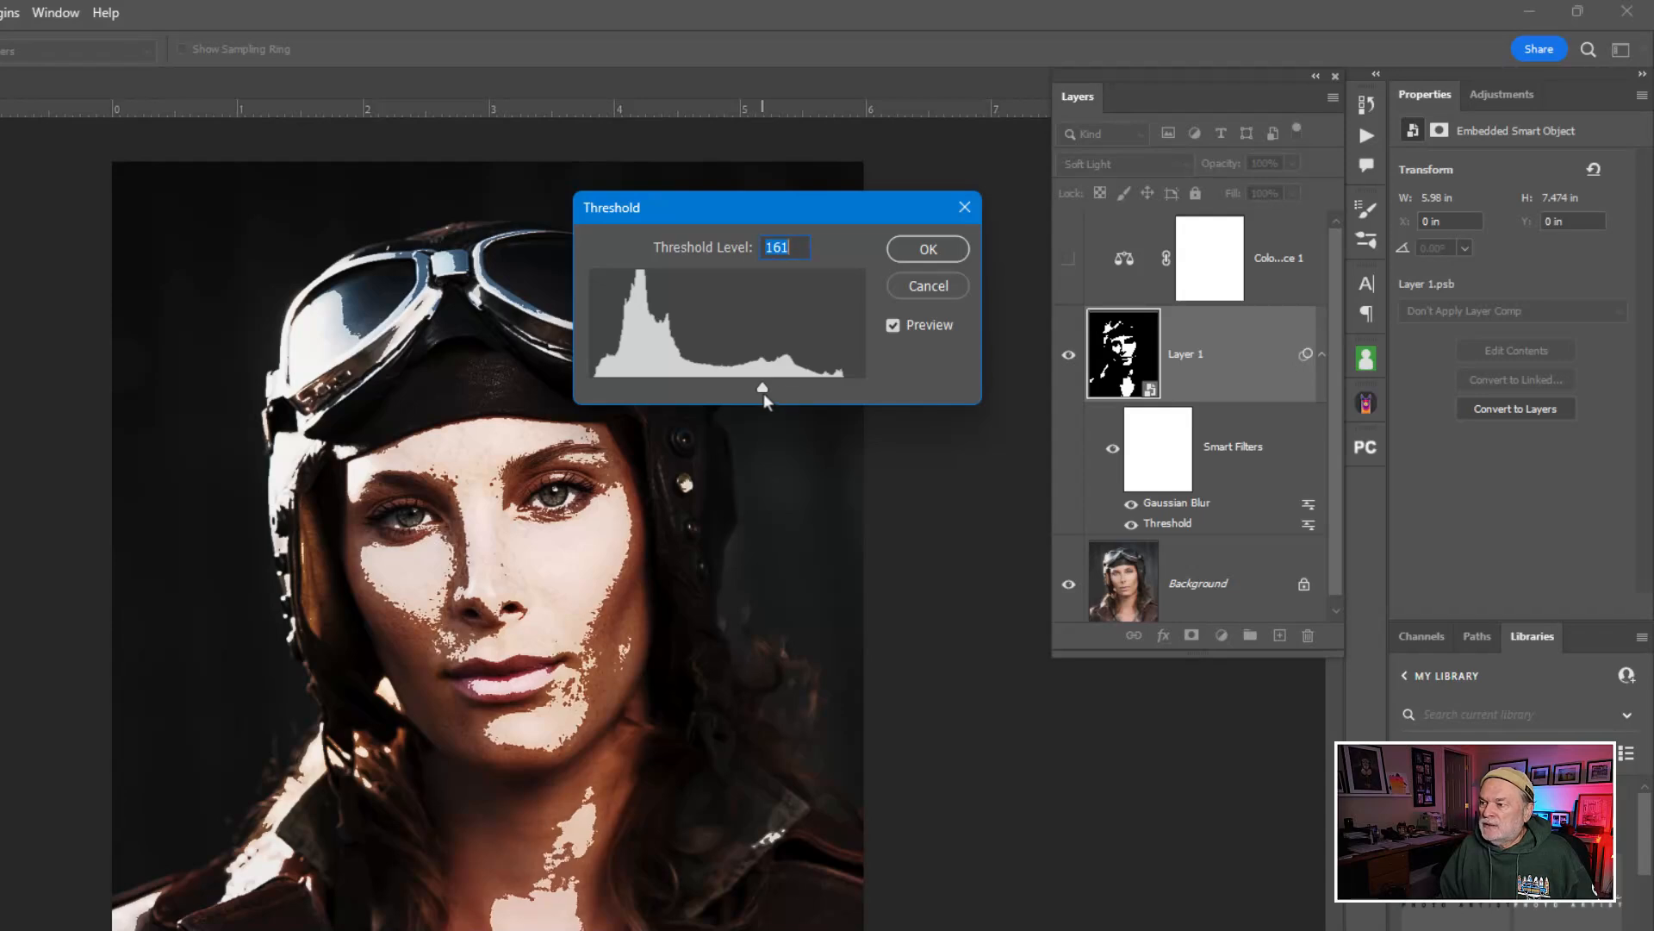
{"action": "left_click", "coordinate": [929, 255]}
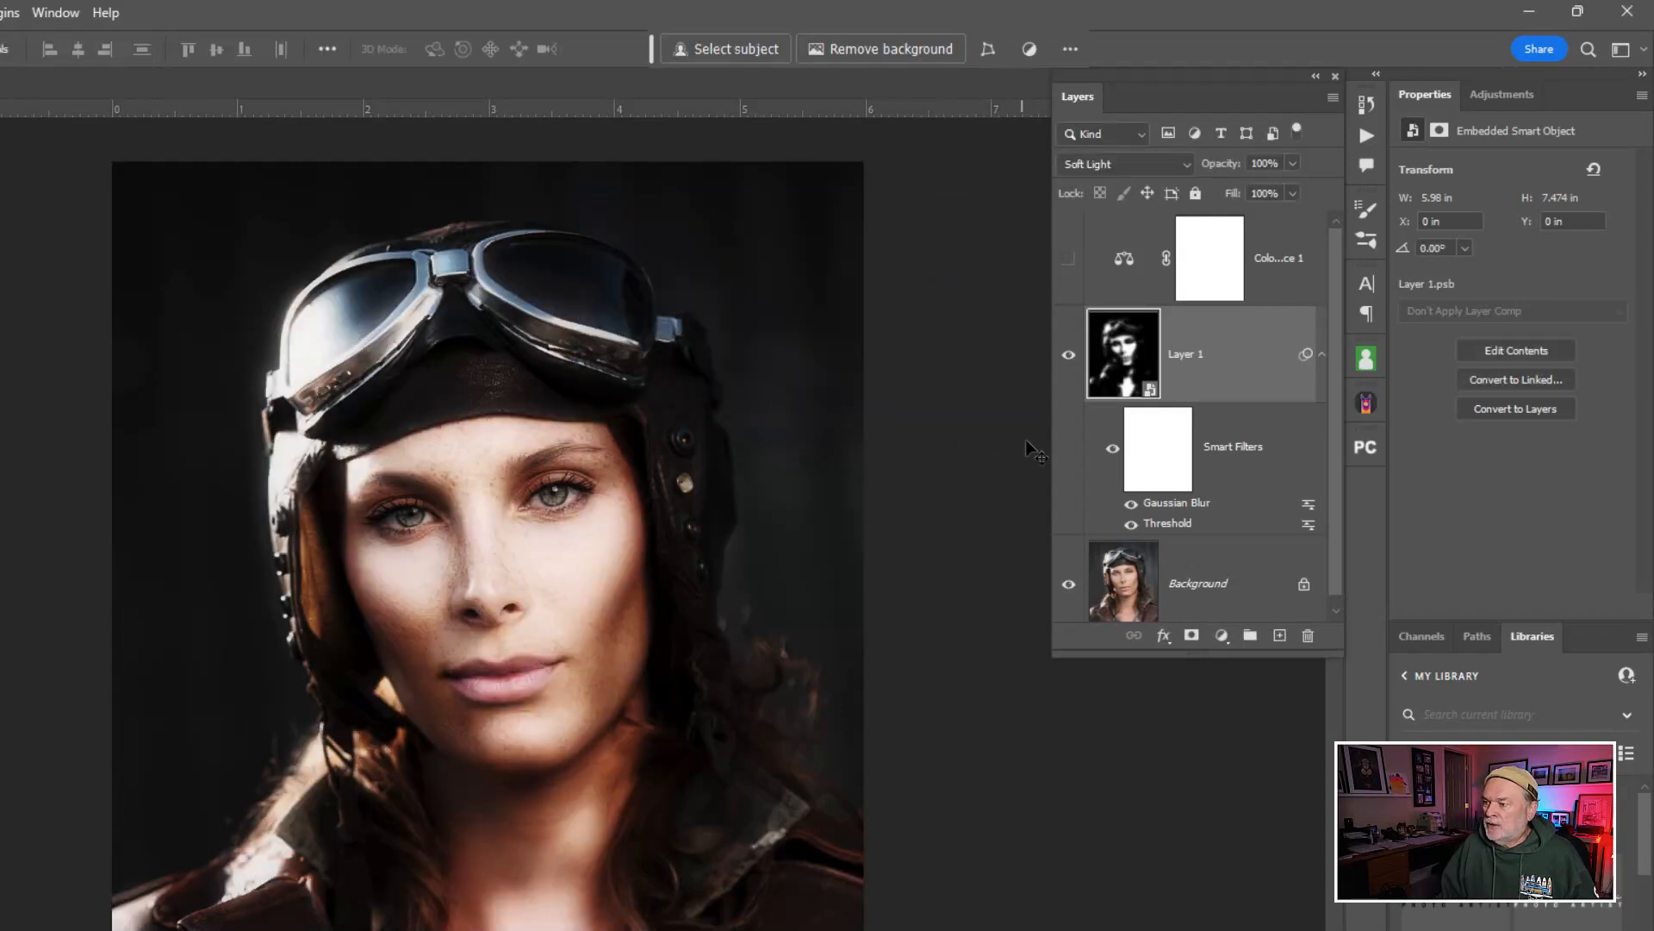
- Set the radius of Layer 1's Gaussian Blur smart filter to 18.0 pixels
{"action": "double_click", "coordinate": [1183, 506]}
{"action": "left_click_drag", "start_coordinate": [772, 516], "coordinate": [763, 518]}
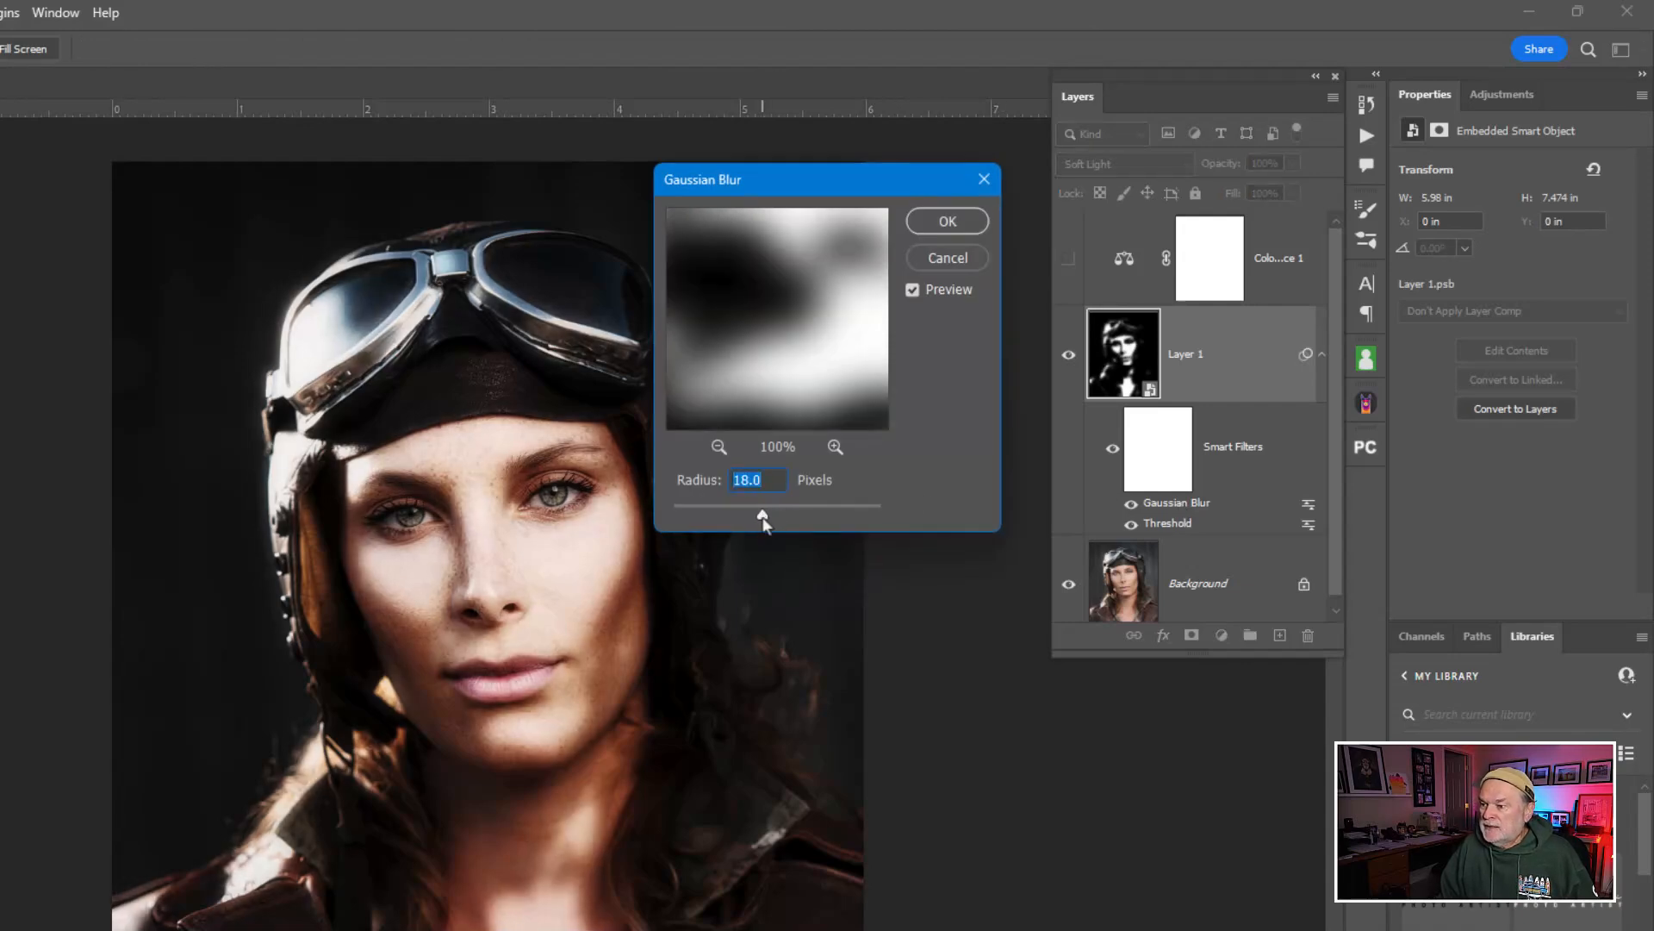
{"action": "left_click", "coordinate": [948, 227]}
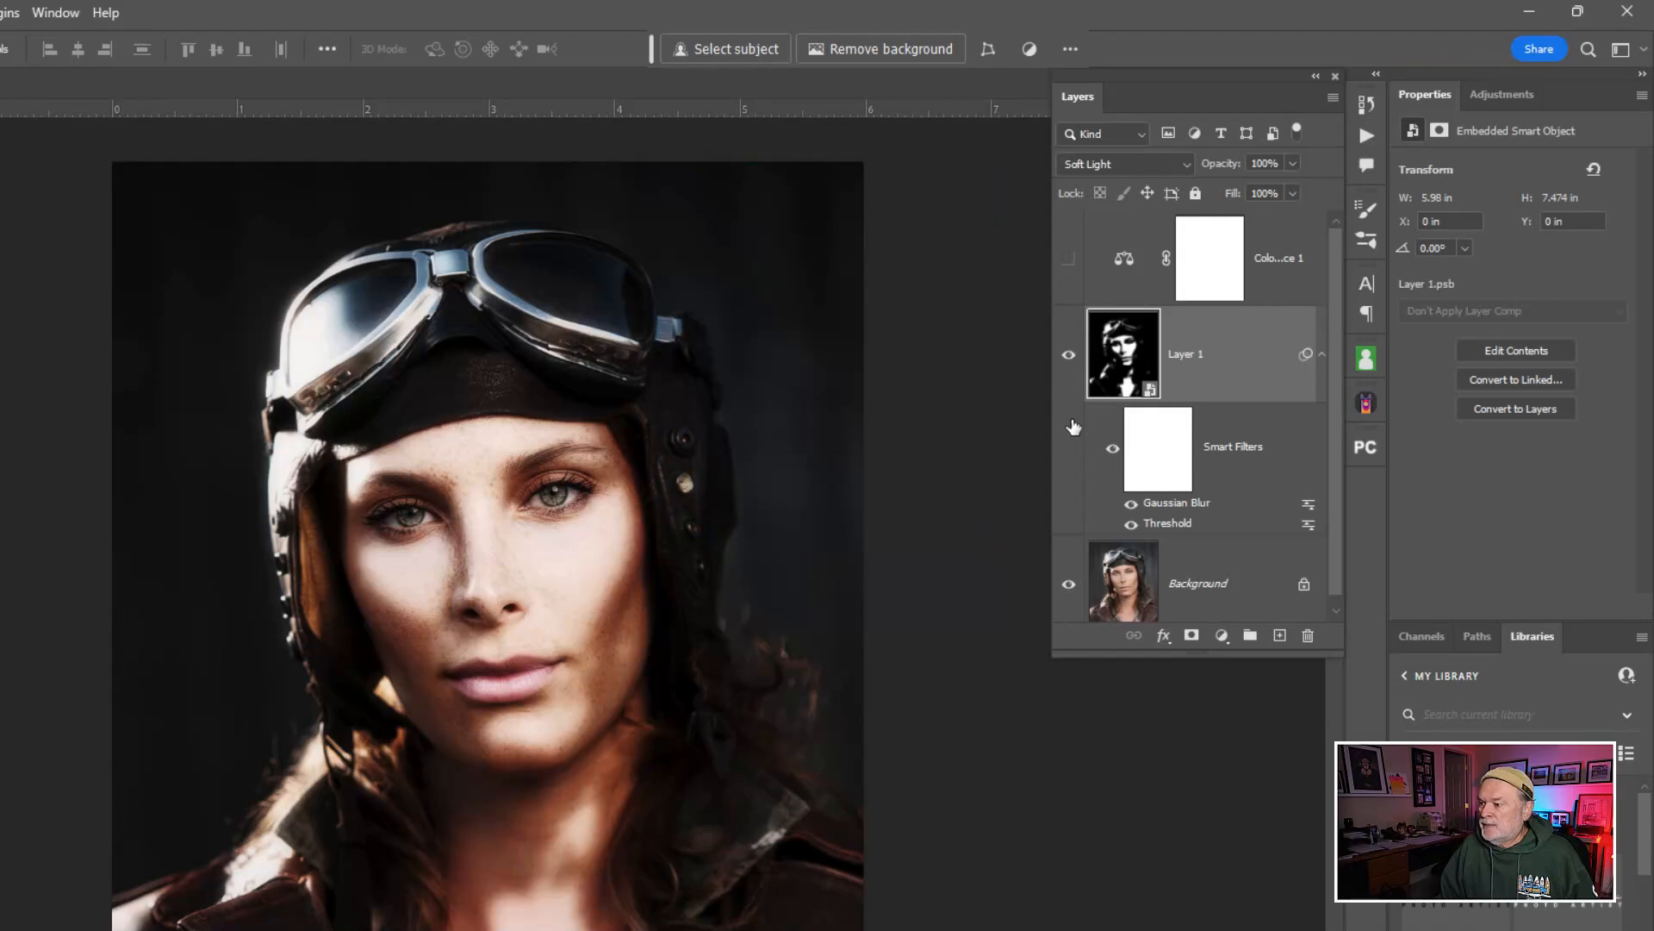
- Compare the portrait with Layer 1 switched off and on, and with the Color Balance layer shown and hidden
{"action": "left_click", "coordinate": [1069, 357]}
{"action": "left_click", "coordinate": [1069, 357]}
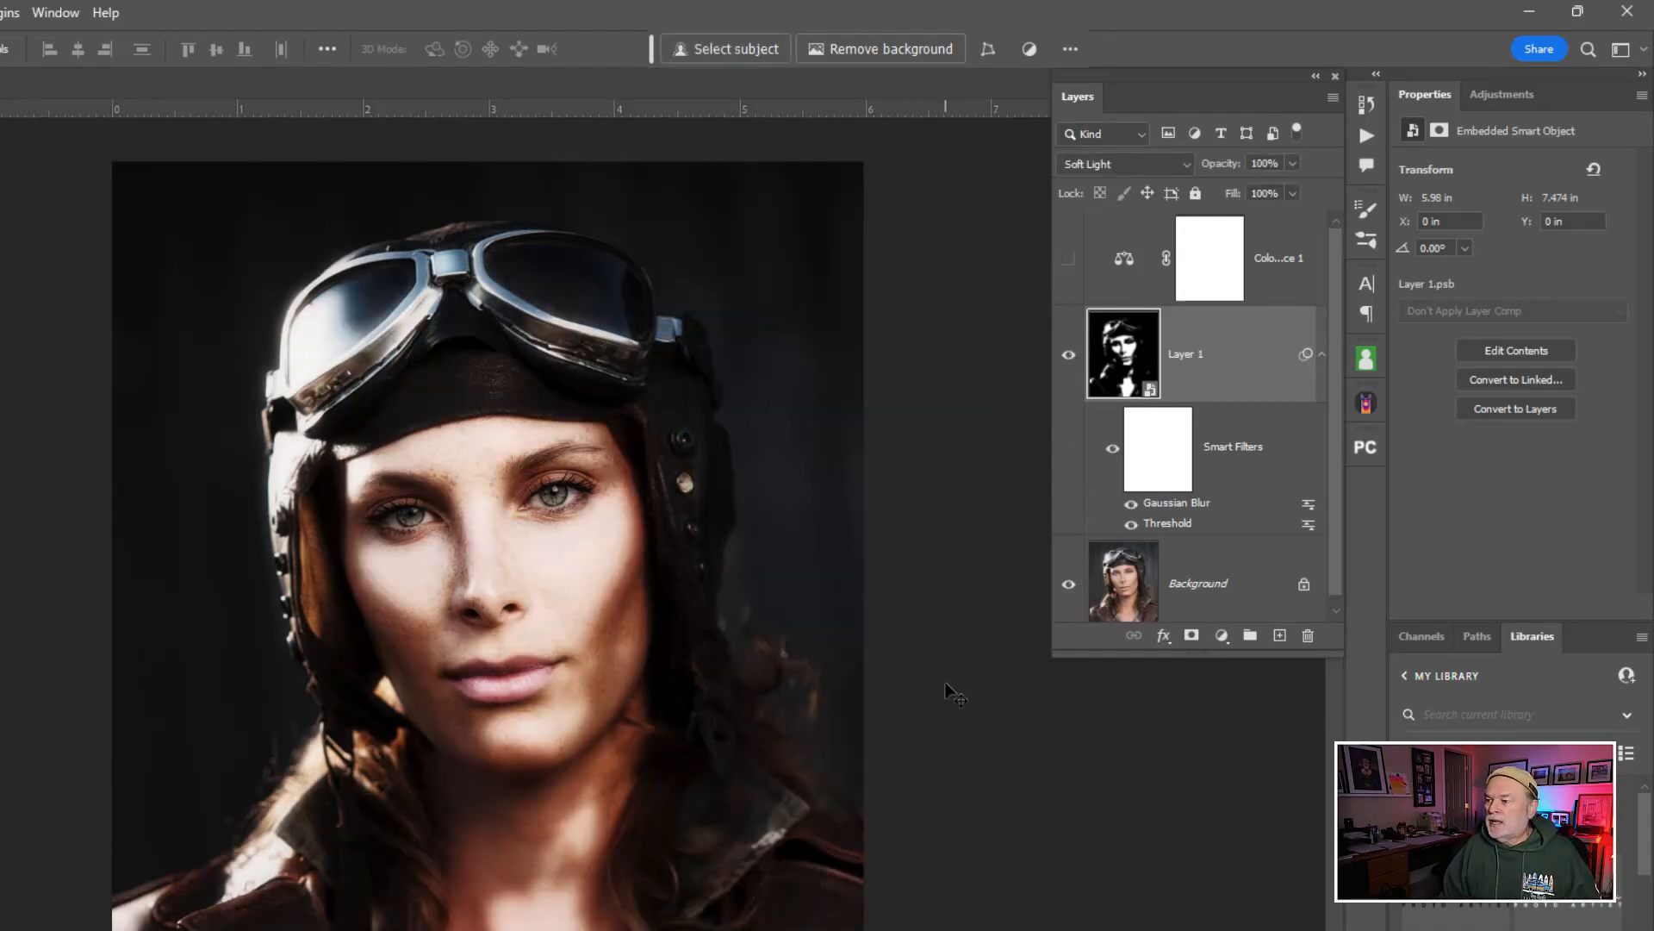
{"action": "left_click", "coordinate": [1069, 259]}
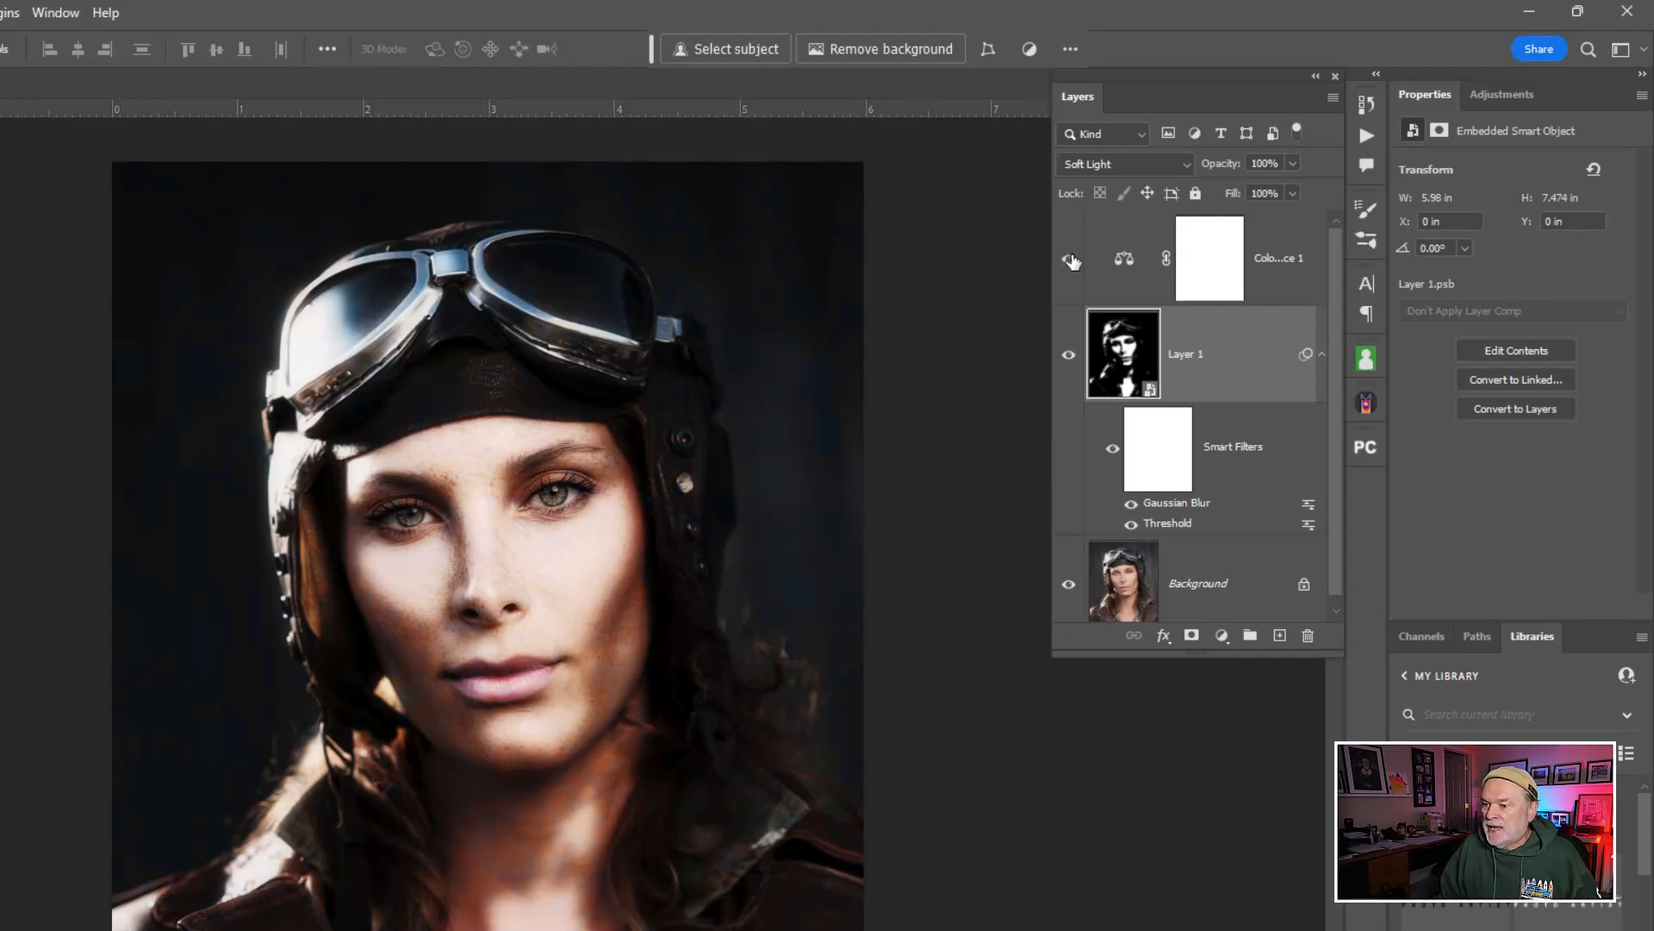
{"action": "left_click", "coordinate": [1070, 259]}
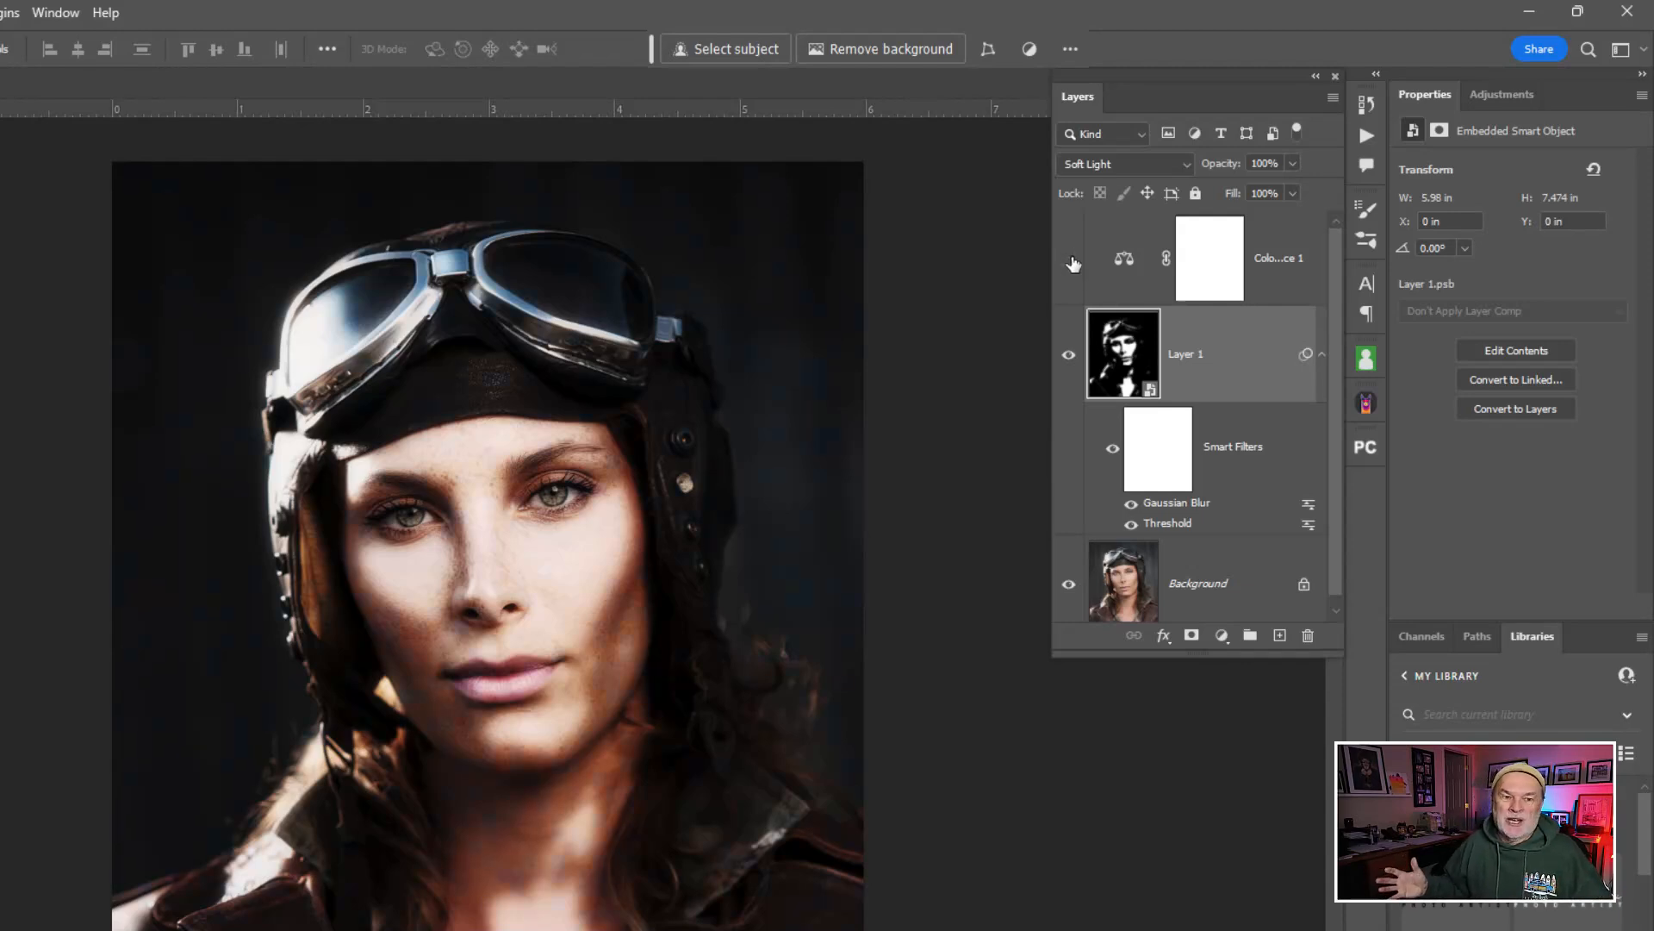